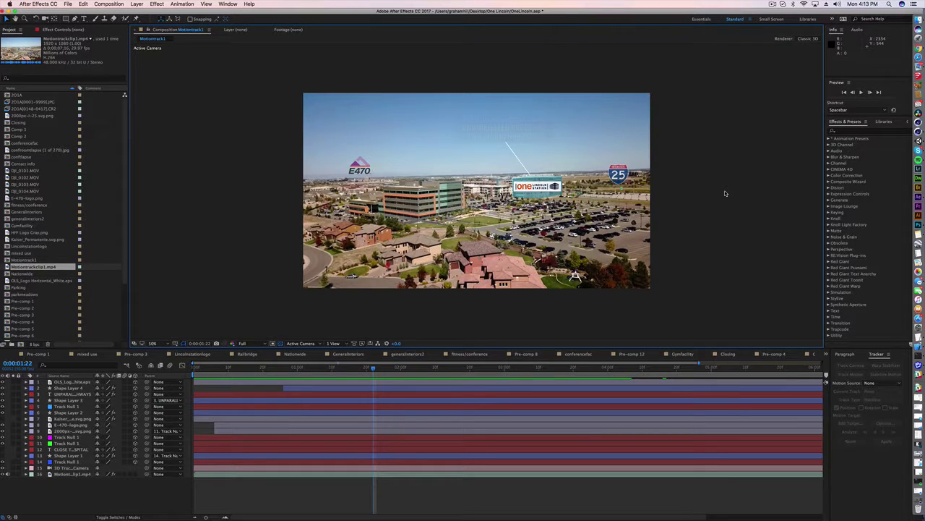
# Play and scrub through the example comp to review its footage.
pyautogui.click(370, 368)
pyautogui.moveTo(371, 368); pyautogui.dragTo(194, 367)
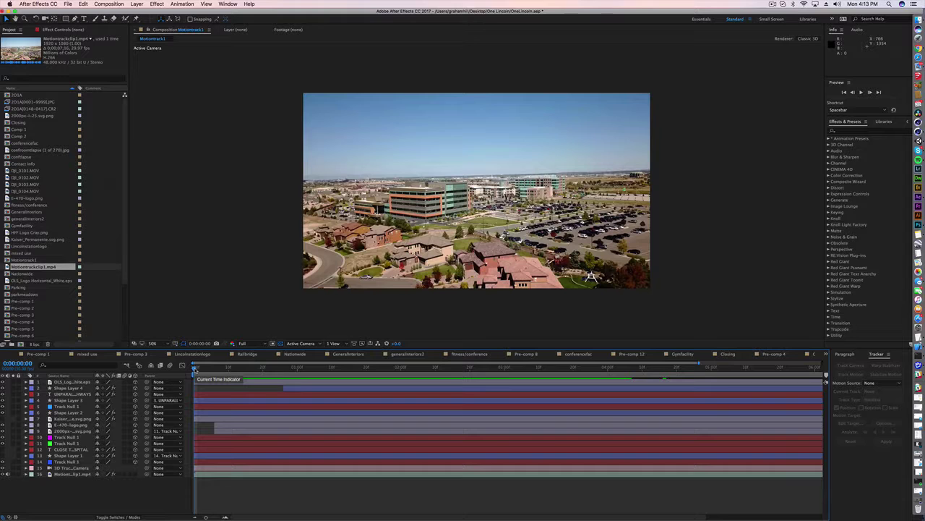
pyautogui.press('space')
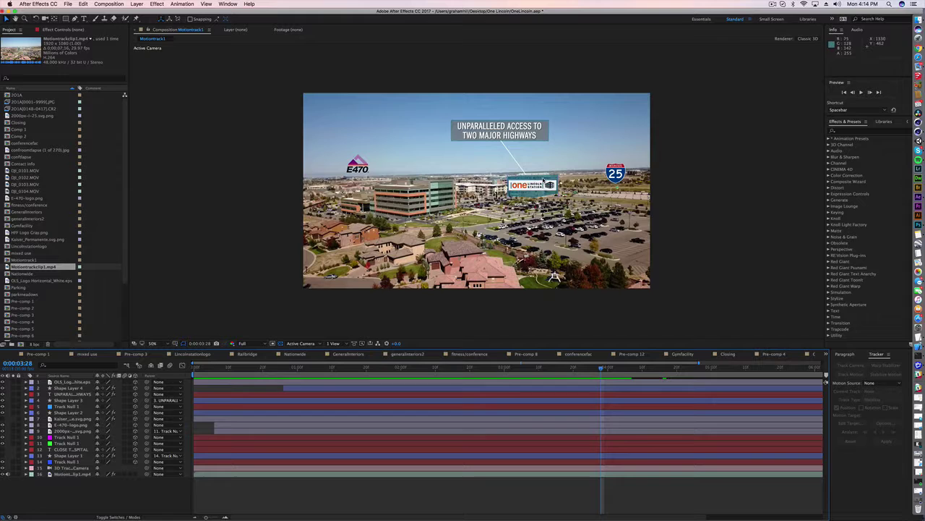
pyautogui.moveTo(600, 368); pyautogui.dragTo(436, 367)
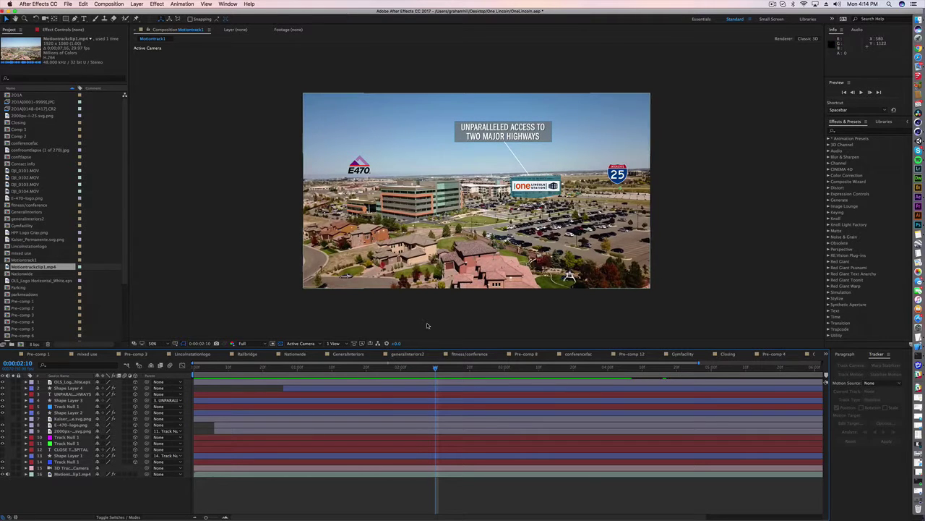
pyautogui.moveTo(438, 369); pyautogui.dragTo(574, 370)
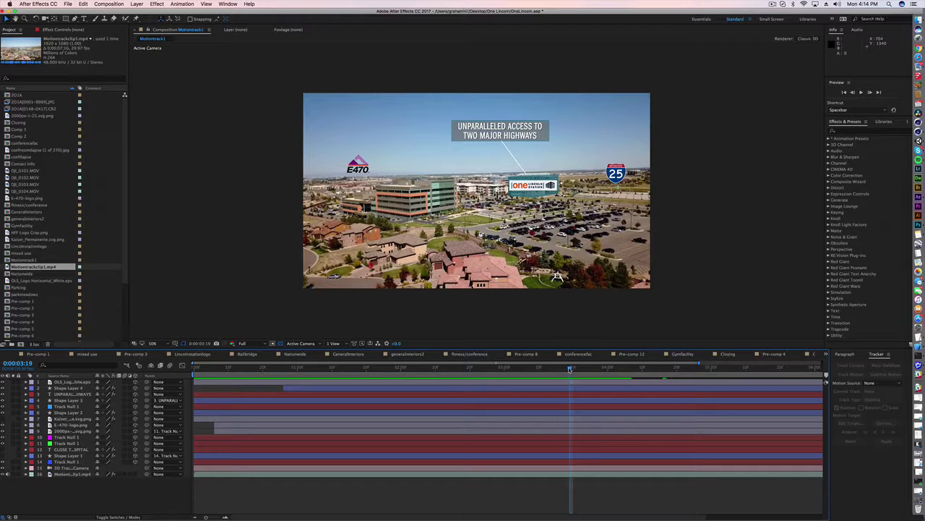
pyautogui.press('space')
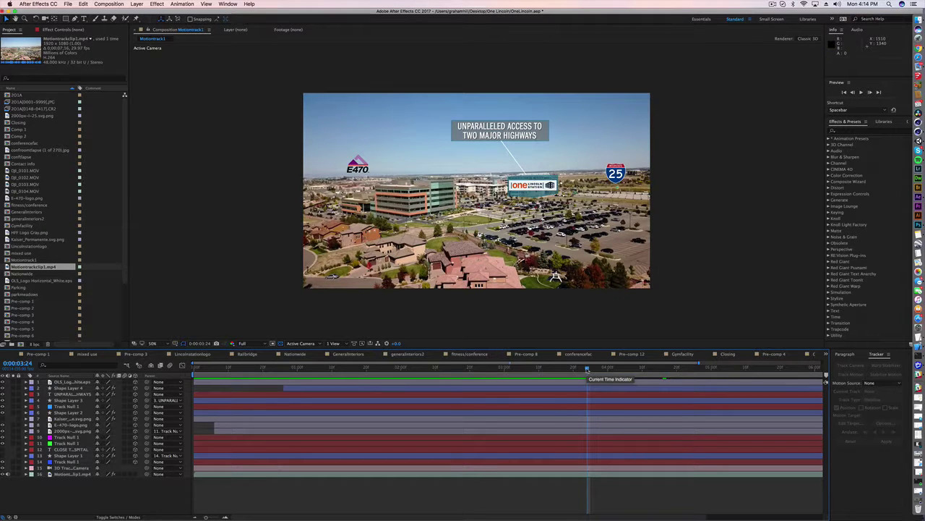
# Create a new composition named 'tutorial track'.
pyautogui.click(109, 4)
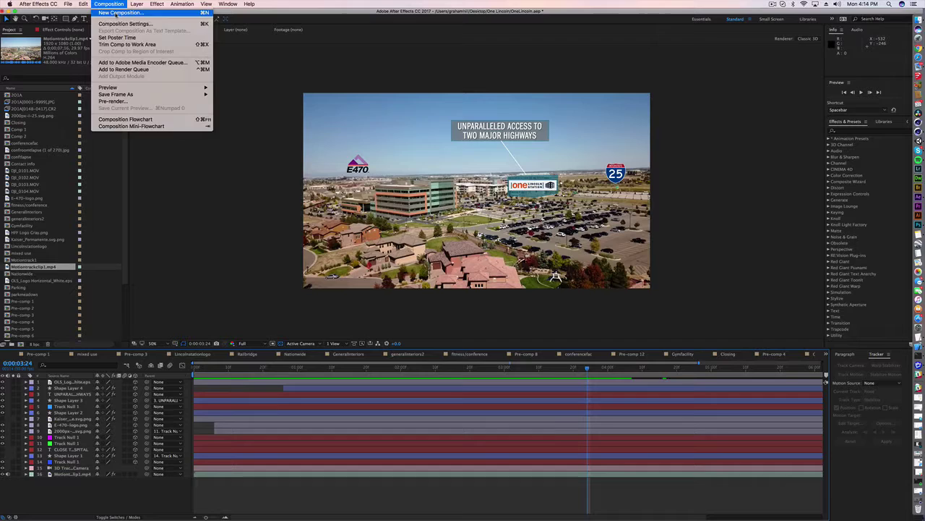
pyautogui.click(123, 25)
pyautogui.write('t')
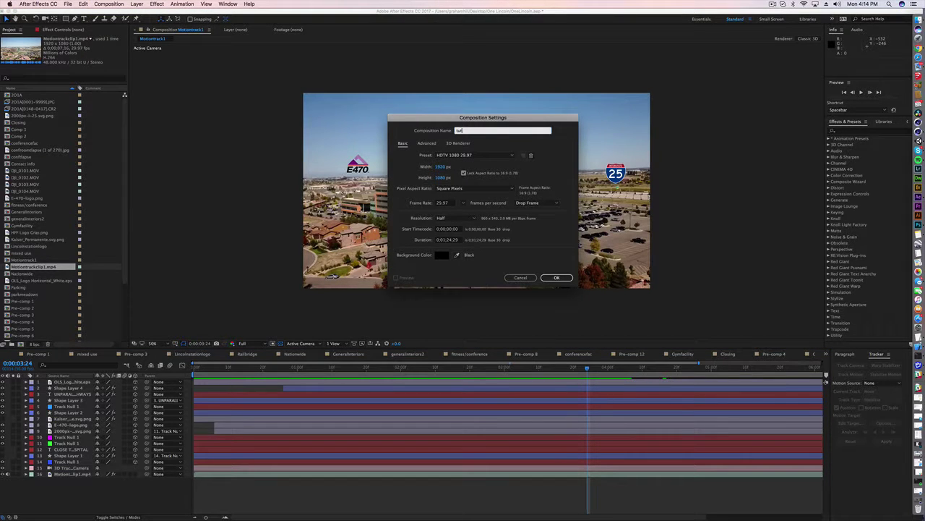
pyautogui.write('raorial track')
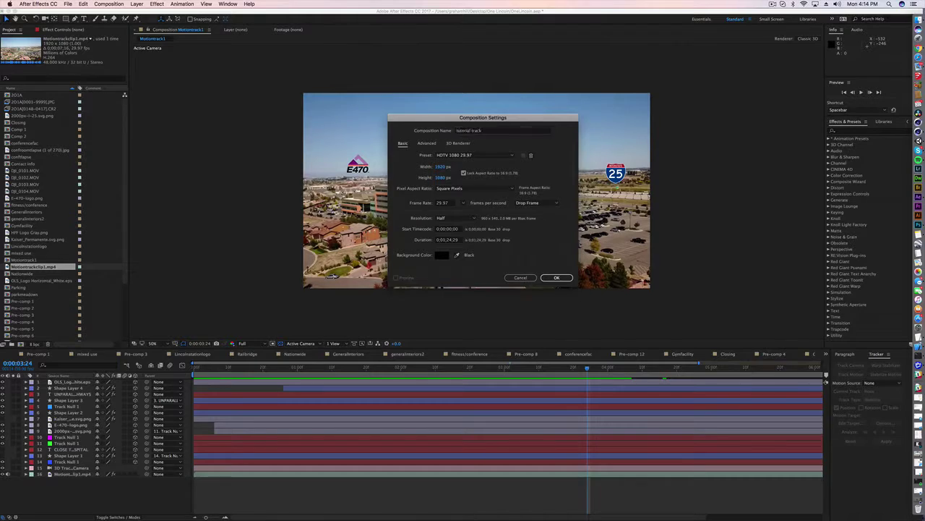
pyautogui.press('Return')
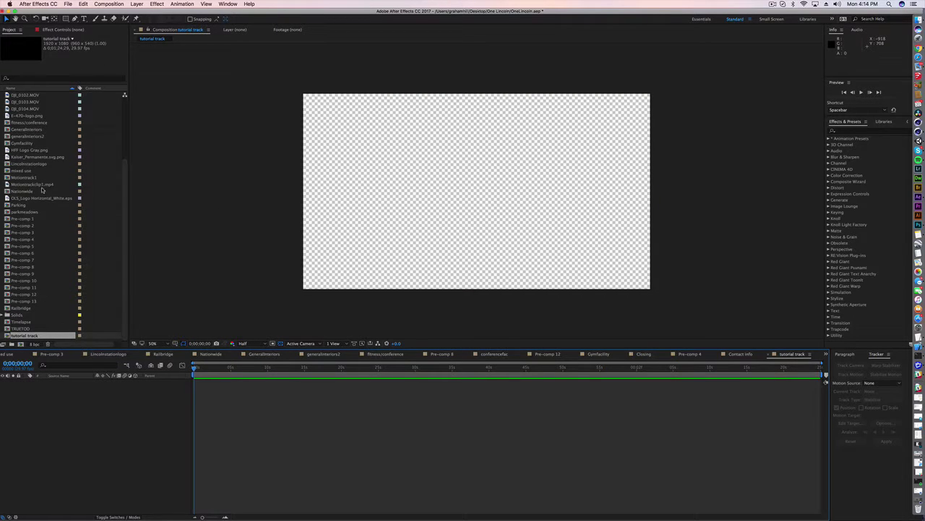
# Add Motiontrackclip1.mp4 to the comp and trim it to end at 0:00:07:12.
pyautogui.moveTo(44, 189); pyautogui.dragTo(87, 395)
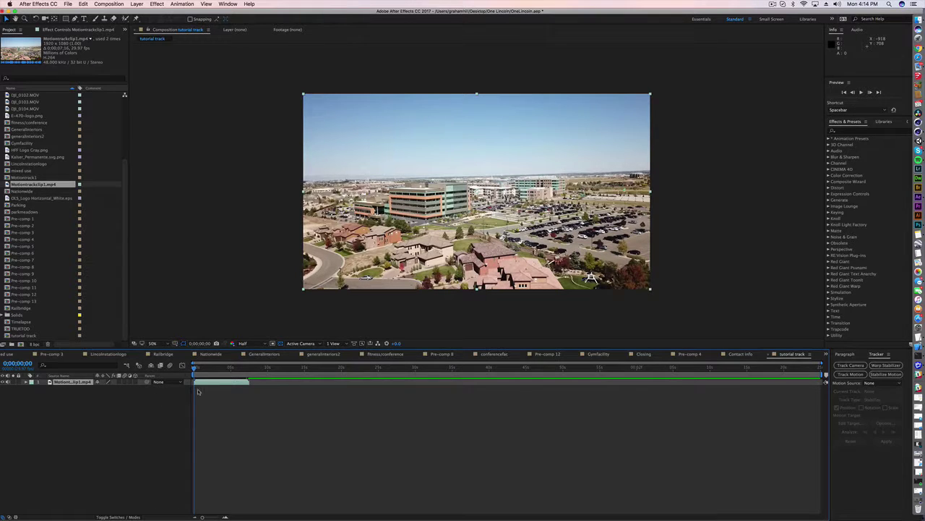
pyautogui.moveTo(196, 369); pyautogui.dragTo(250, 369)
pyautogui.press('n')
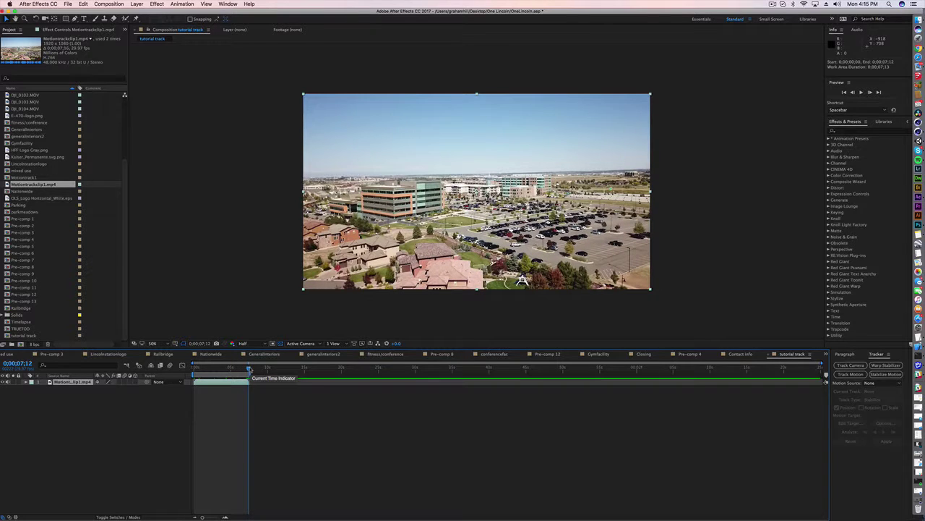
pyautogui.rightClick(239, 376)
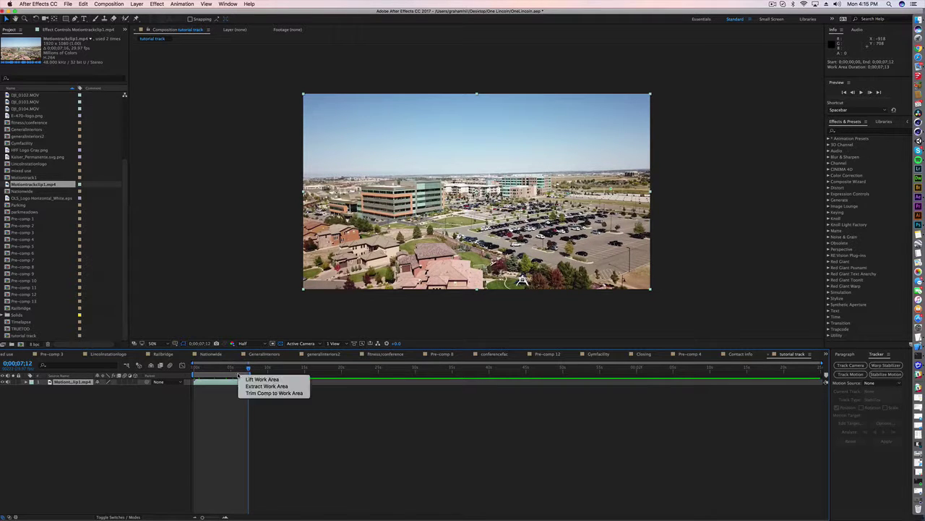
pyautogui.click(274, 393)
# Preview and scrub the trimmed drone clip to check the camera movement.
pyautogui.moveTo(818, 368); pyautogui.dragTo(805, 370)
pyautogui.press('space')
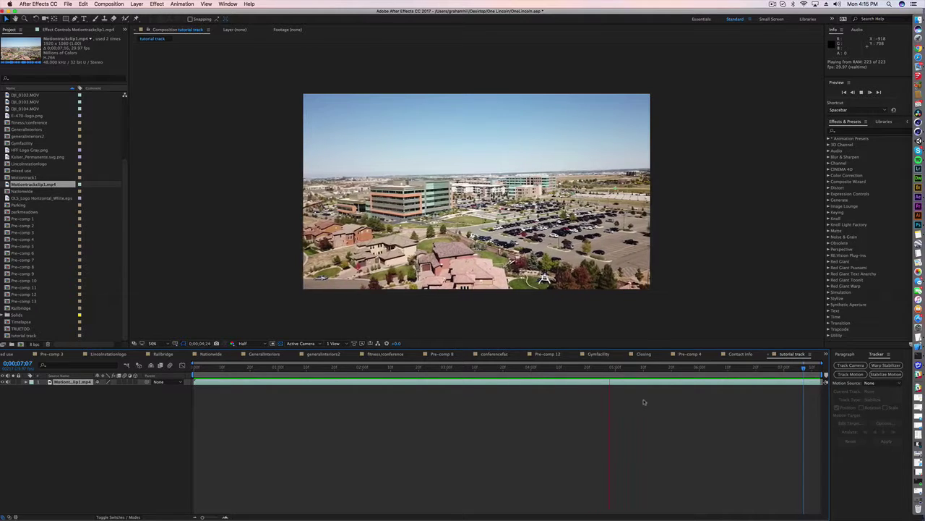
pyautogui.moveTo(408, 367); pyautogui.dragTo(362, 368)
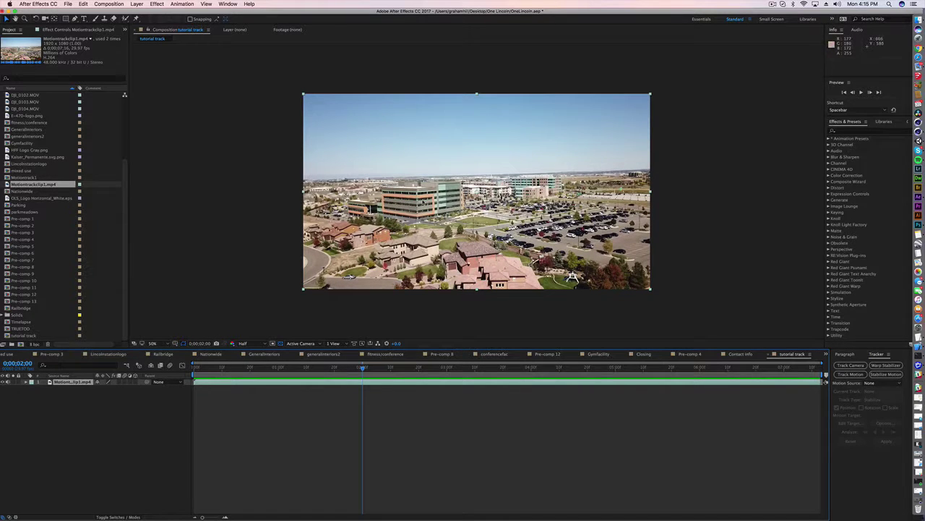
pyautogui.moveTo(364, 368); pyautogui.dragTo(423, 362)
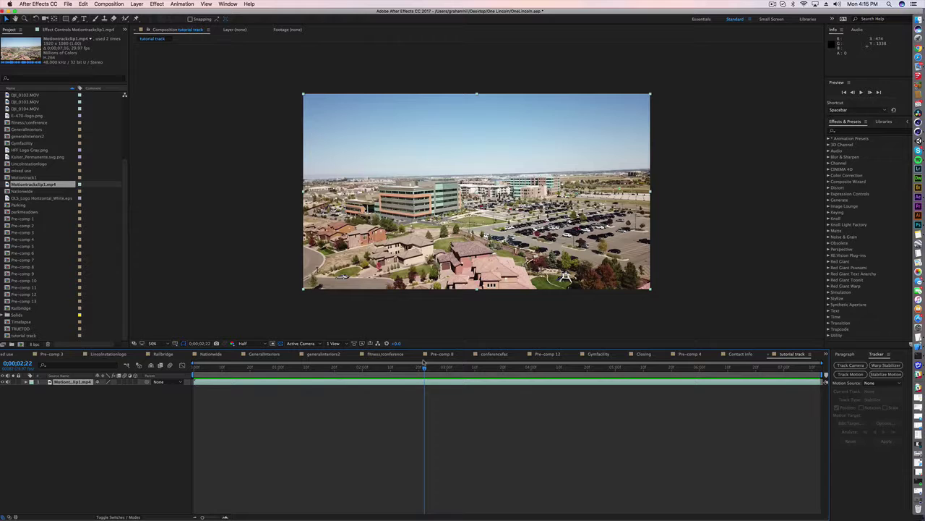
pyautogui.moveTo(425, 366); pyautogui.dragTo(194, 368)
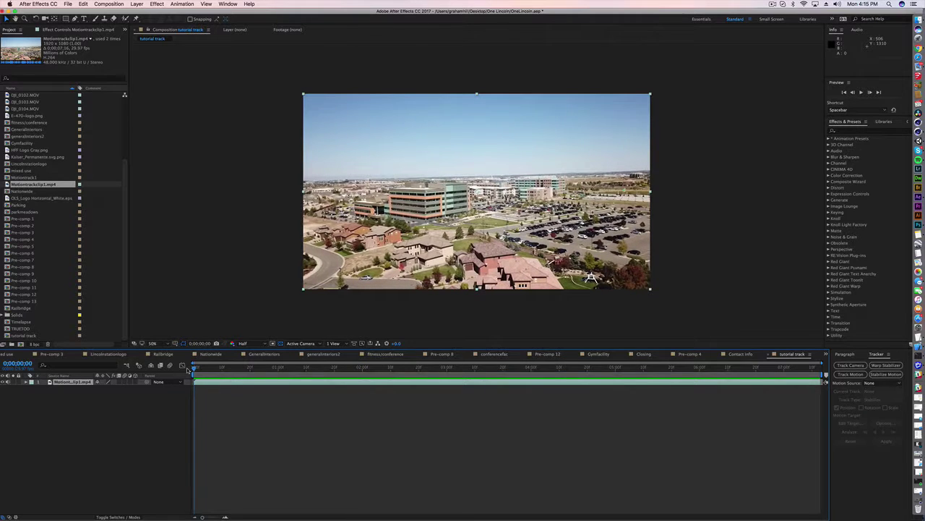
# Run Track Camera on Motiontrackclip1.mp4, then reselect the clip and play back the solve.
pyautogui.click(849, 365)
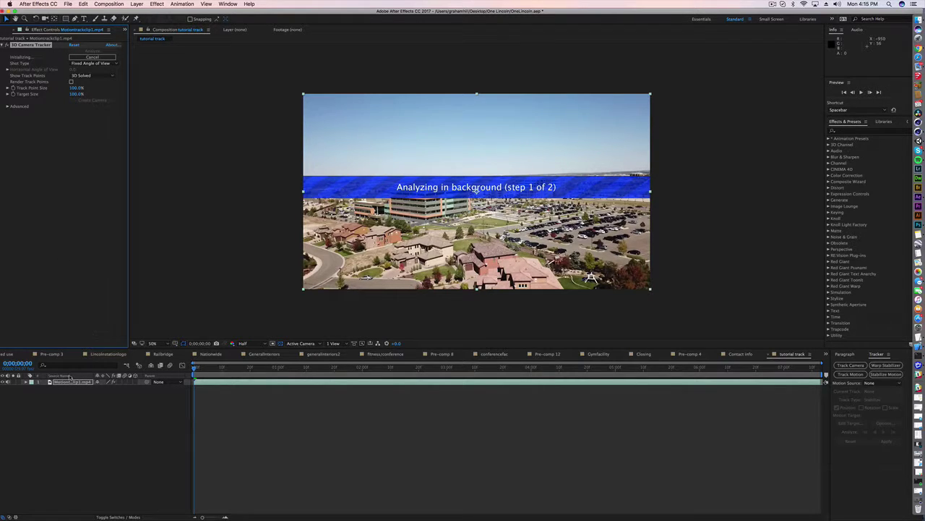
pyautogui.click(67, 383)
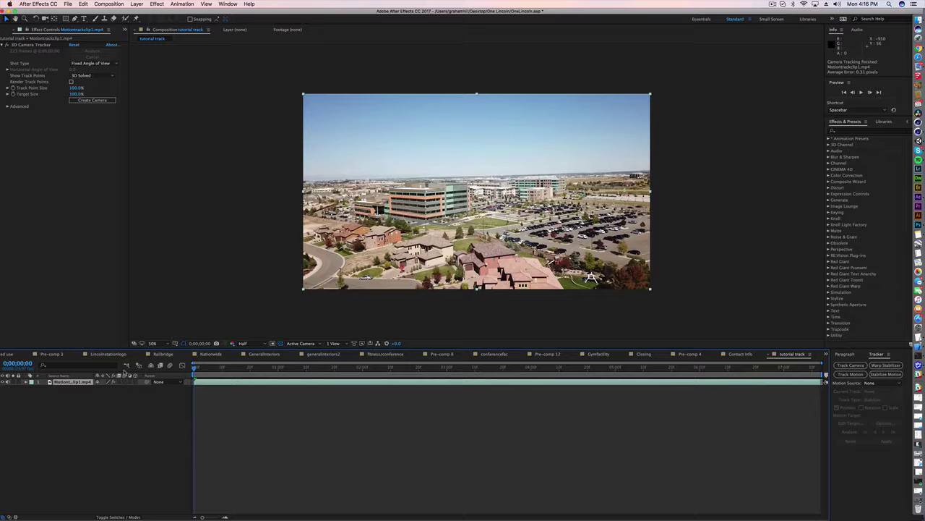
pyautogui.click(72, 390)
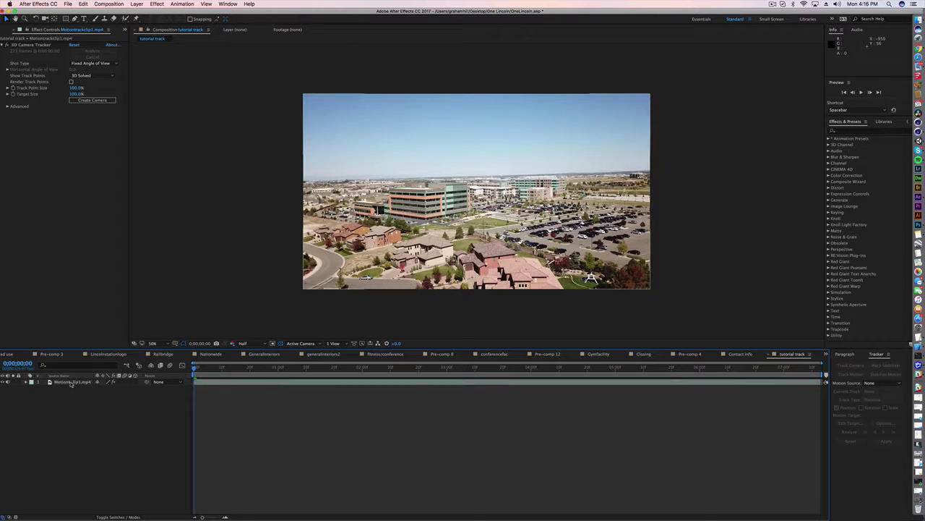
pyautogui.click(72, 382)
pyautogui.press('space')
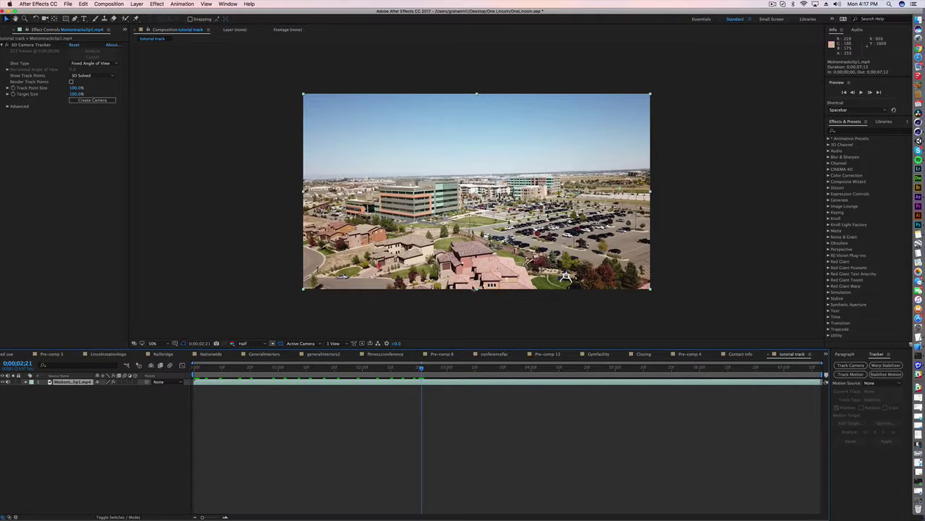
# Show the tracker's solved track points and right-click a ground point for tracking options.
pyautogui.click(32, 45)
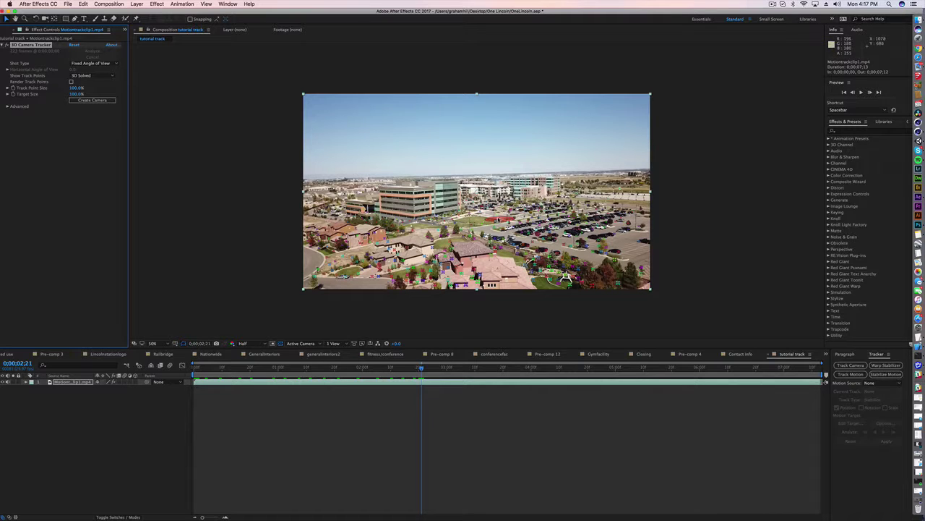
pyautogui.rightClick(501, 220)
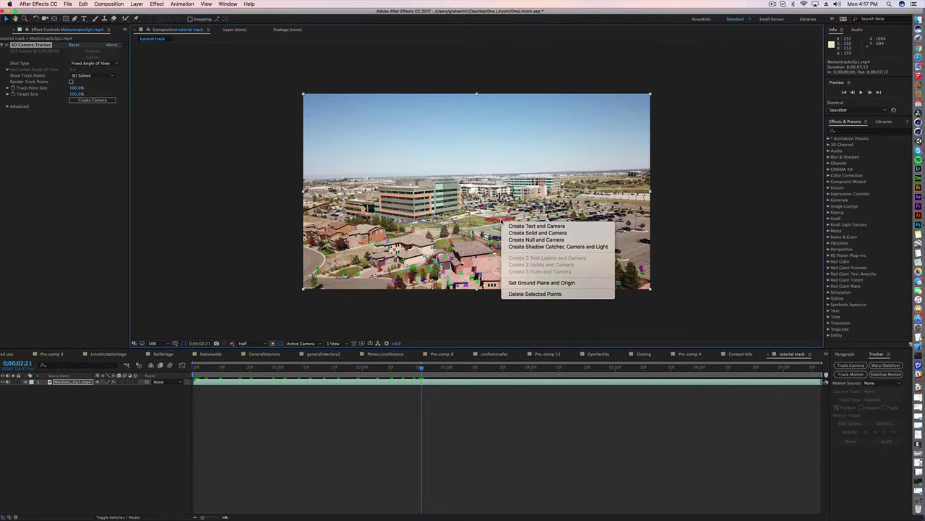
pyautogui.click(520, 240)
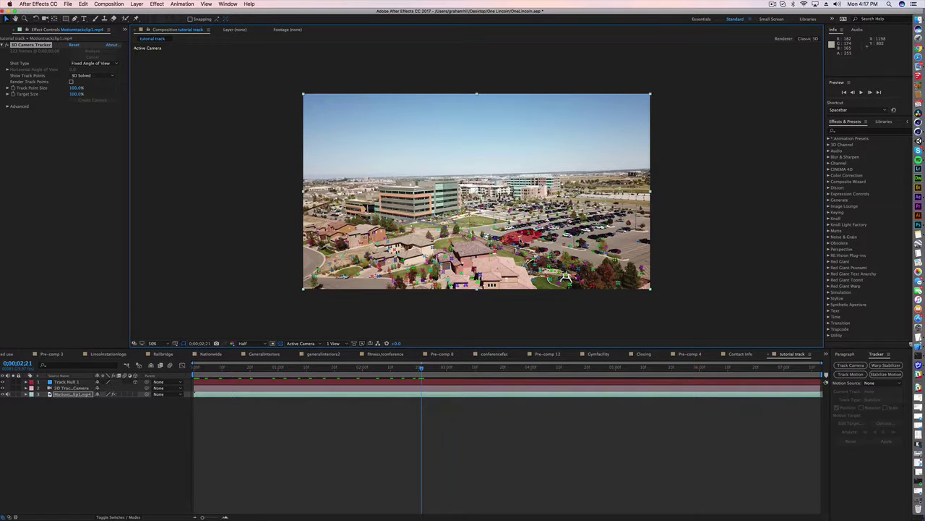
pyautogui.click(78, 388)
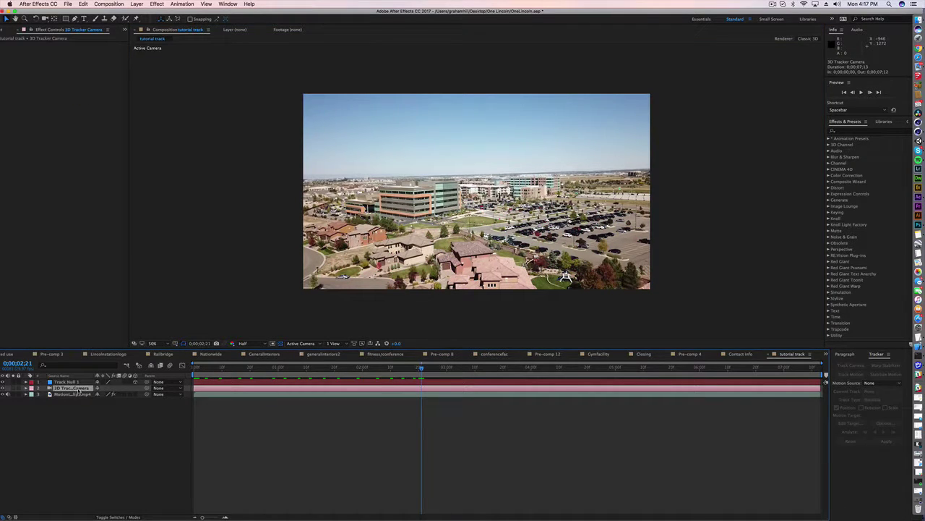
pyautogui.click(74, 394)
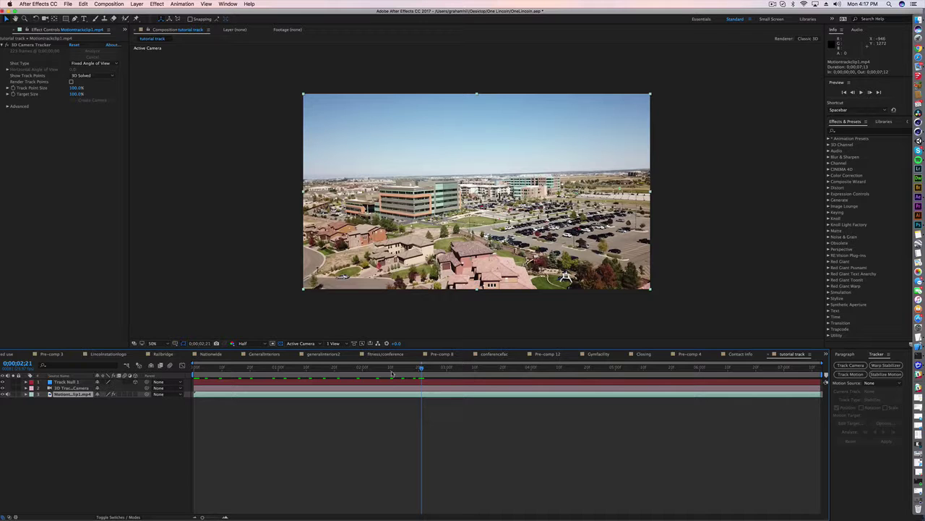
pyautogui.click(73, 394)
pyautogui.moveTo(421, 368); pyautogui.dragTo(388, 368)
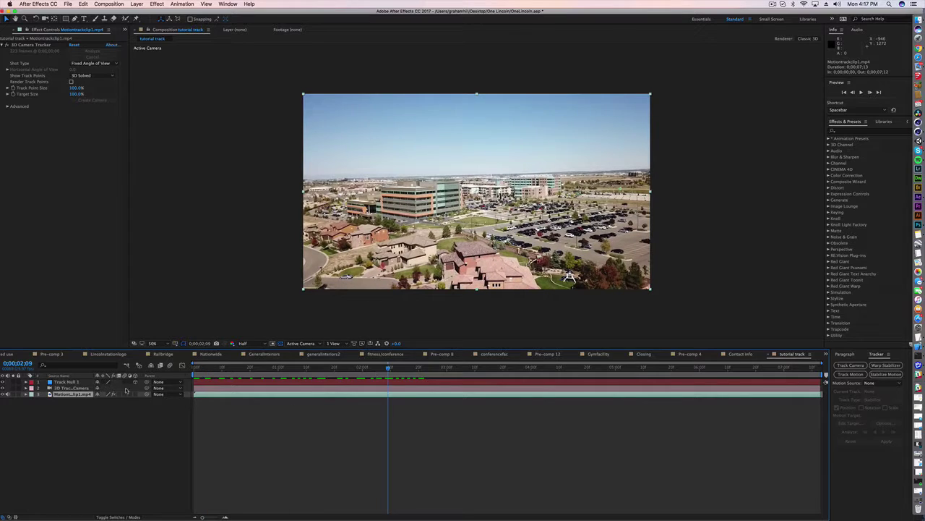
pyautogui.click(72, 382)
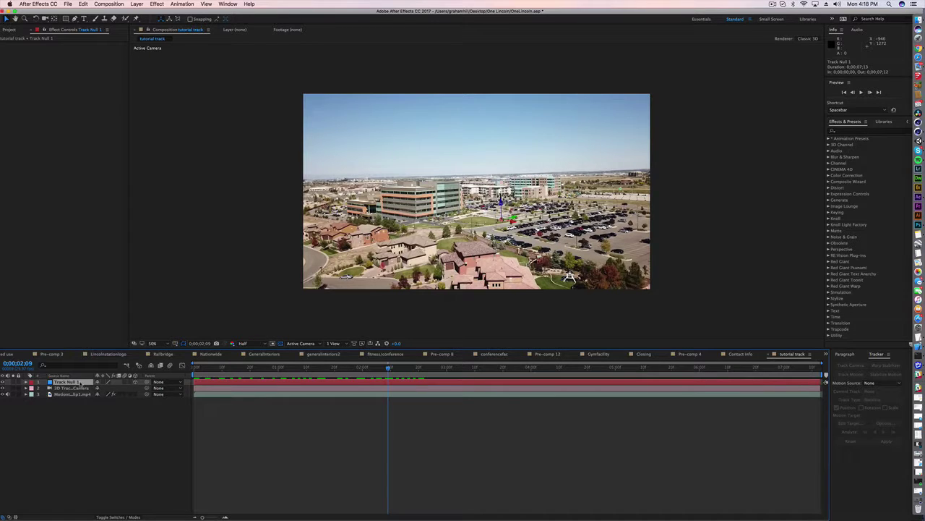
pyautogui.press('p')
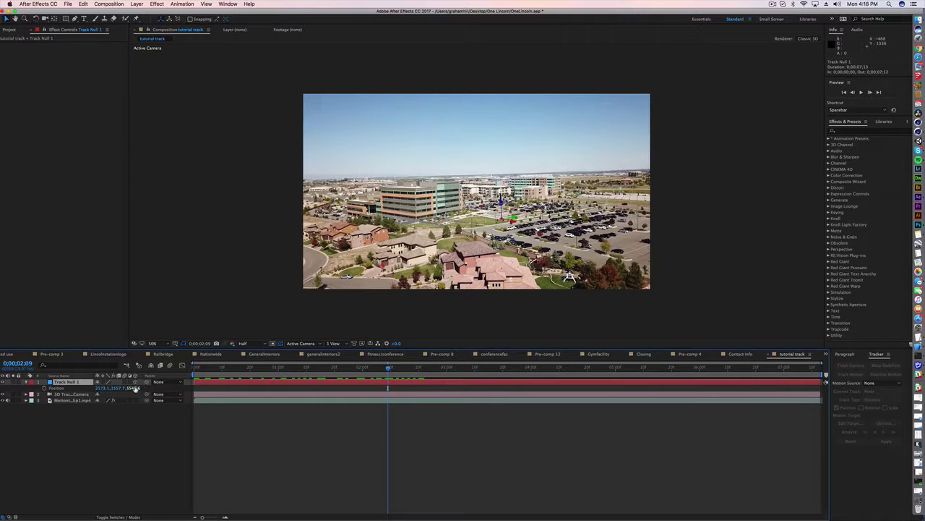
pyautogui.moveTo(134, 389); pyautogui.dragTo(159, 387)
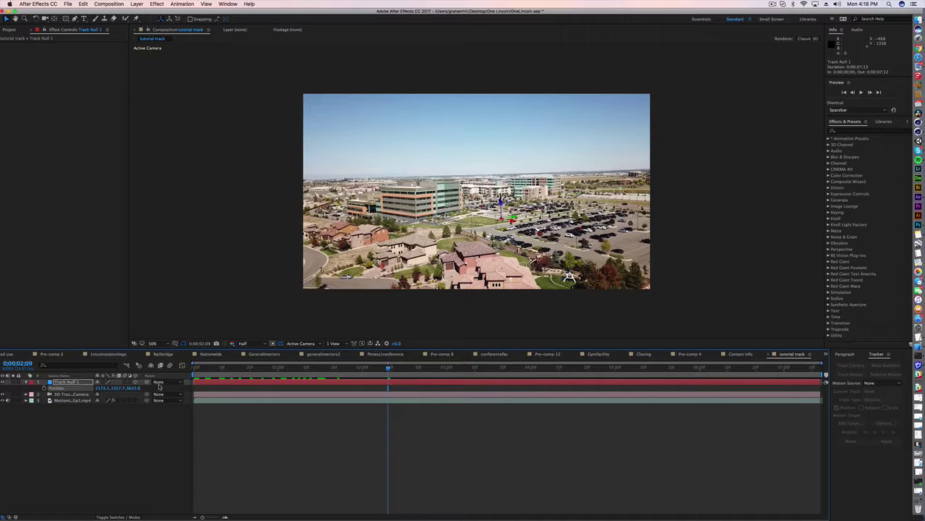
pyautogui.press('super+z')
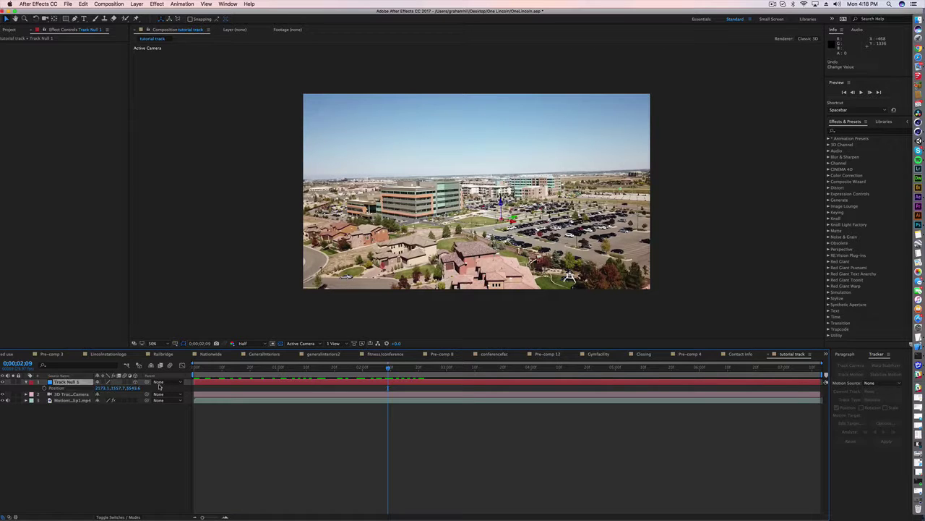
pyautogui.click(27, 382)
pyautogui.moveTo(389, 369); pyautogui.dragTo(193, 369)
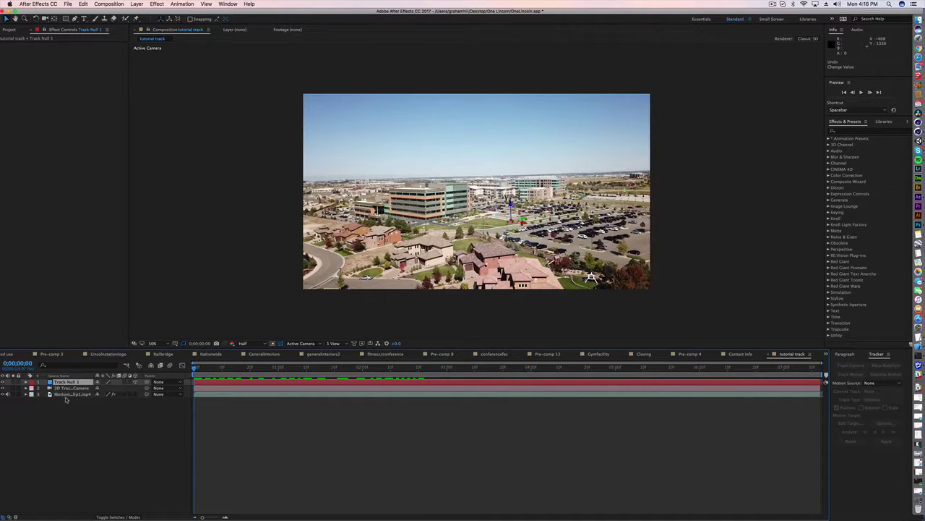
pyautogui.press('space')
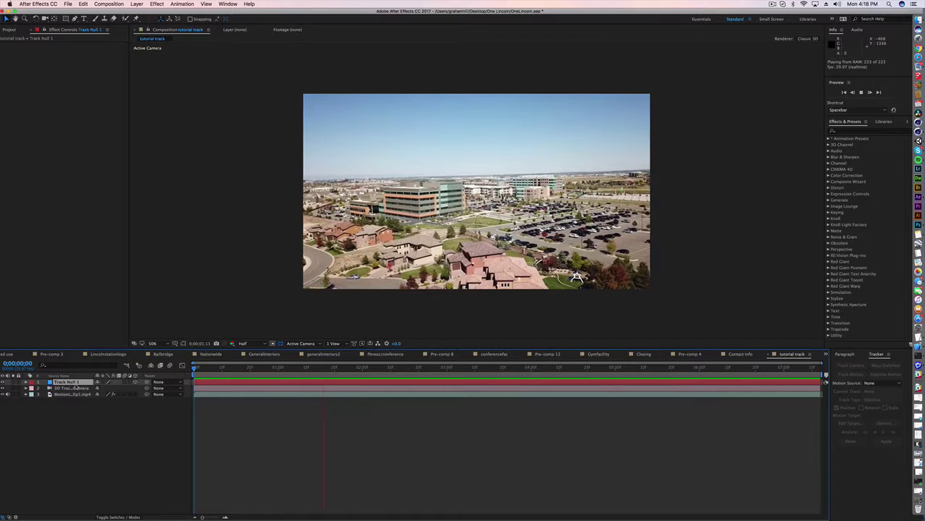
pyautogui.moveTo(346, 369); pyautogui.dragTo(604, 369)
pyautogui.click(338, 382)
pyautogui.moveTo(494, 369); pyautogui.dragTo(624, 369)
pyautogui.moveTo(558, 360); pyautogui.dragTo(170, 389)
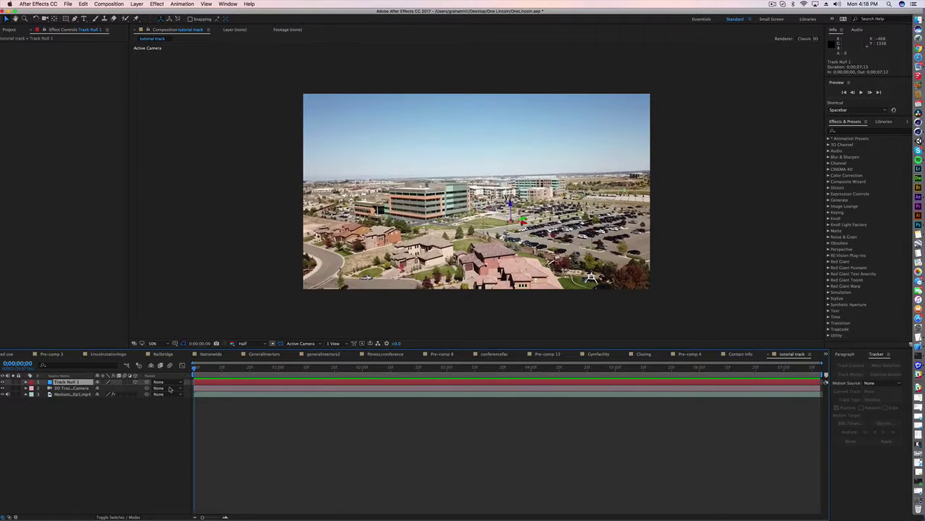
# Create a text layer reading 'tutorial track' in the viewer.
pyautogui.click(133, 436)
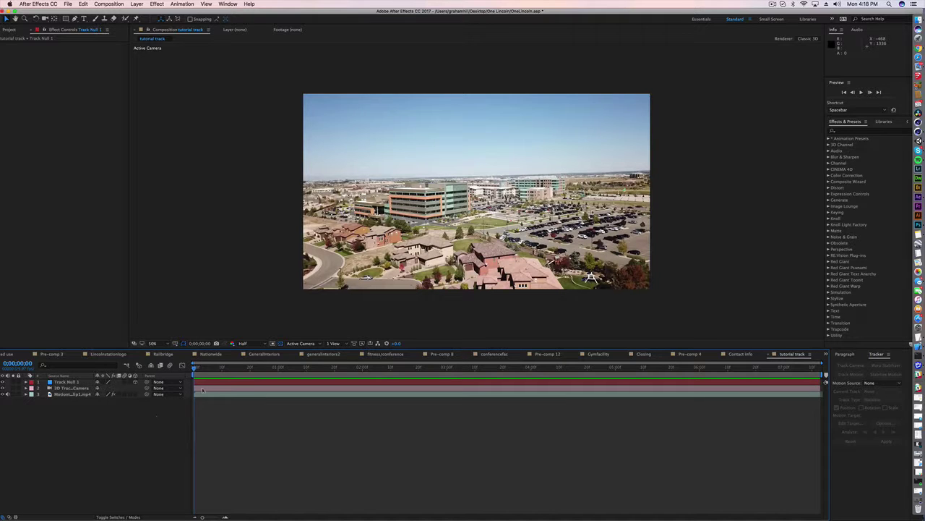
pyautogui.rightClick(140, 417)
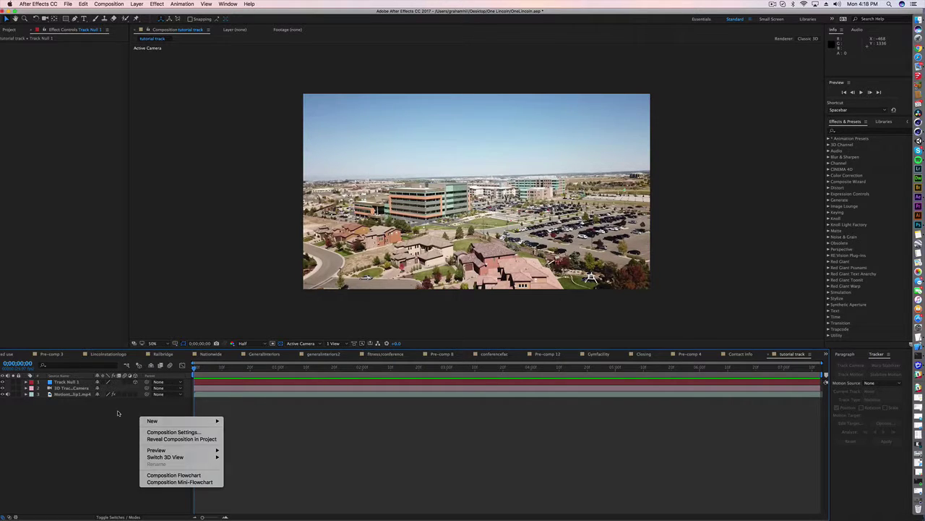
pyautogui.click(118, 413)
pyautogui.click(137, 5)
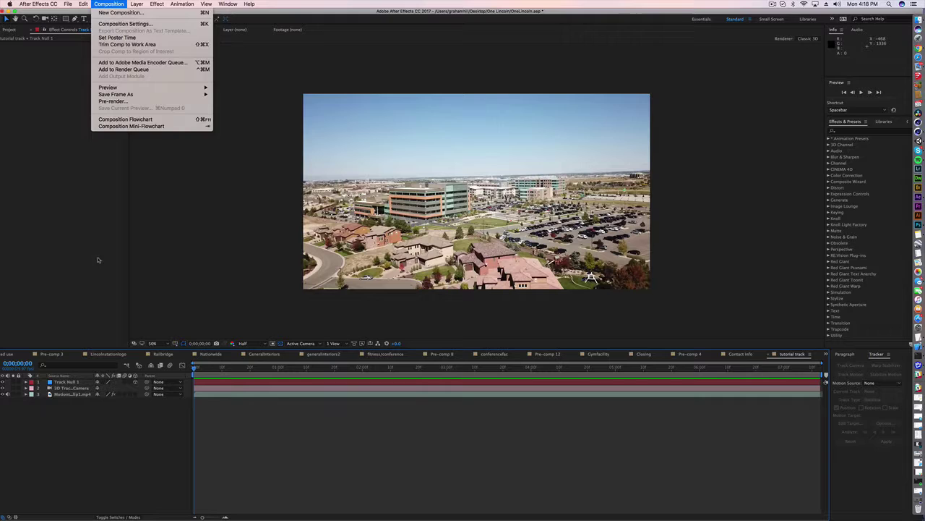
pyautogui.click(52, 23)
pyautogui.click(84, 19)
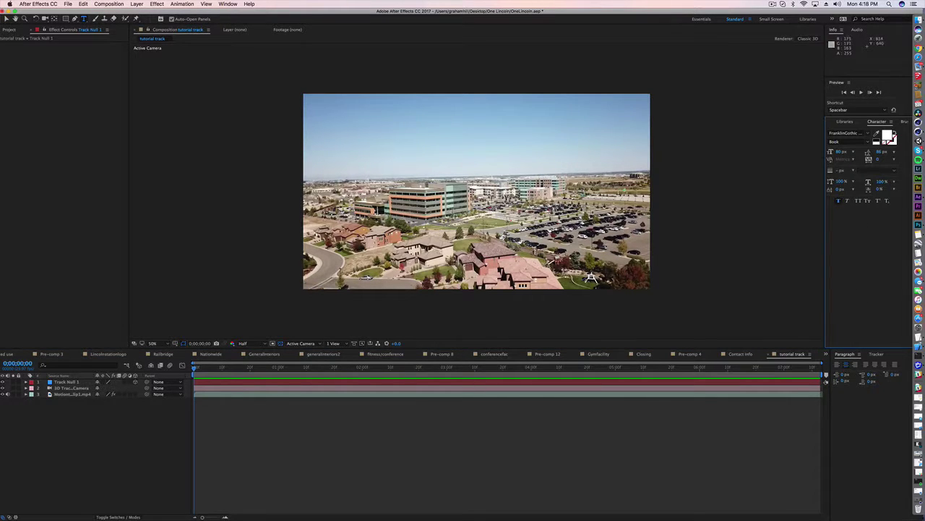
pyautogui.click(503, 216)
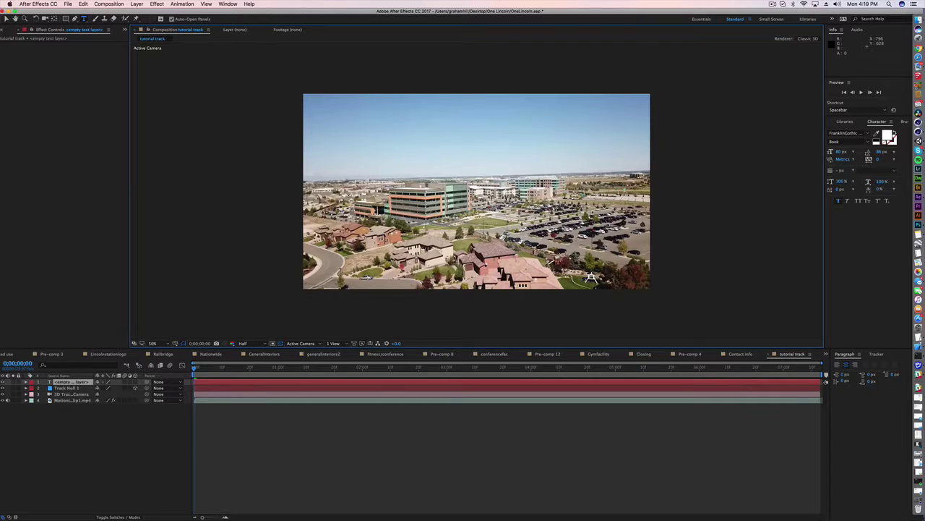
pyautogui.write('tutorial track')
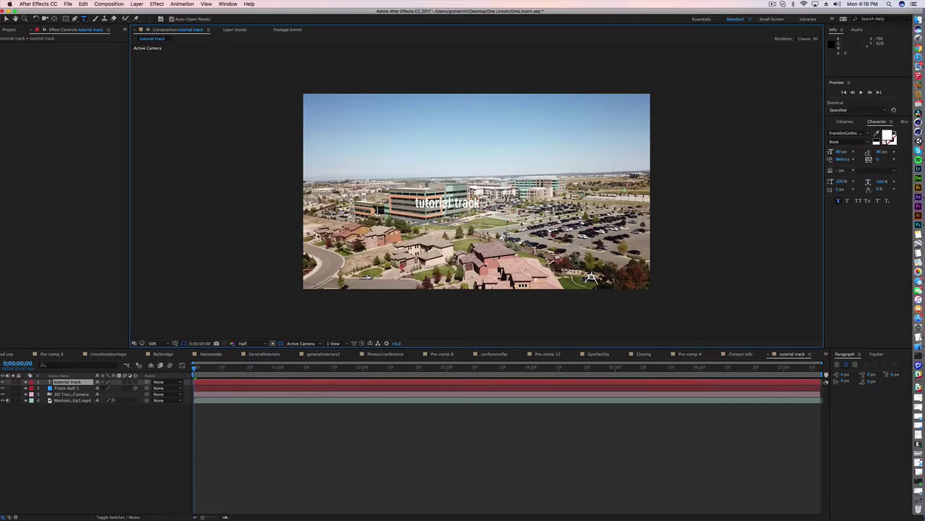
pyautogui.click(6, 19)
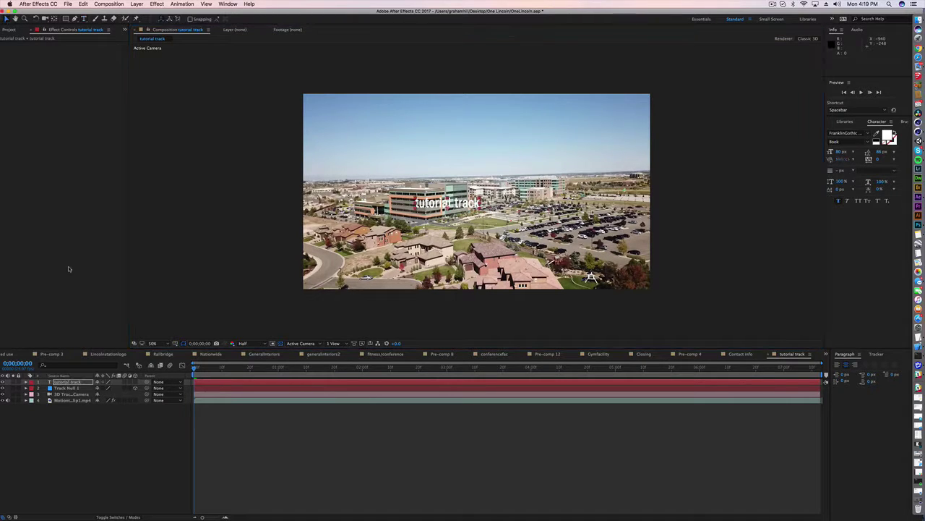
# Make the text layer 3D, preview it over the footage, and show its Position.
pyautogui.click(135, 382)
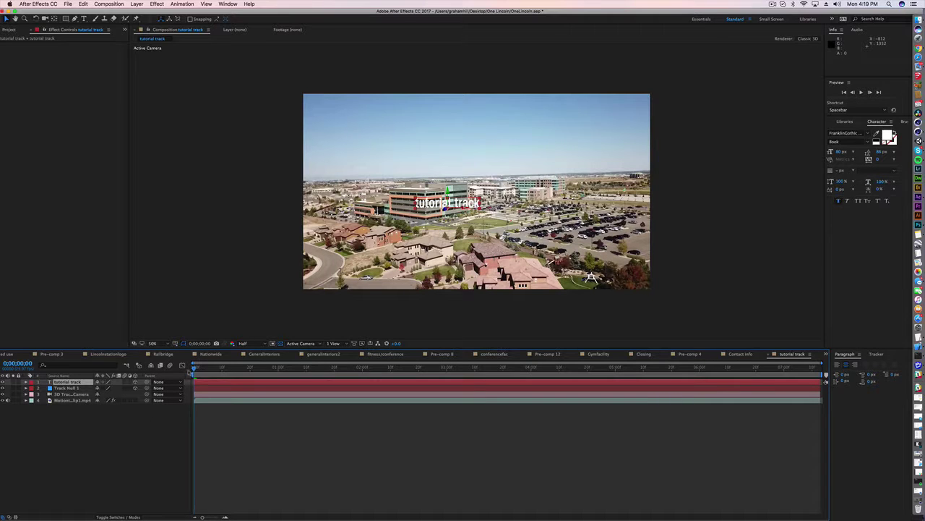
pyautogui.moveTo(194, 369)
pyautogui.mouseDown()
pyautogui.moveTo(487, 370)
pyautogui.moveTo(187, 376)
pyautogui.mouseUp()
pyautogui.press('space')
pyautogui.press('p')
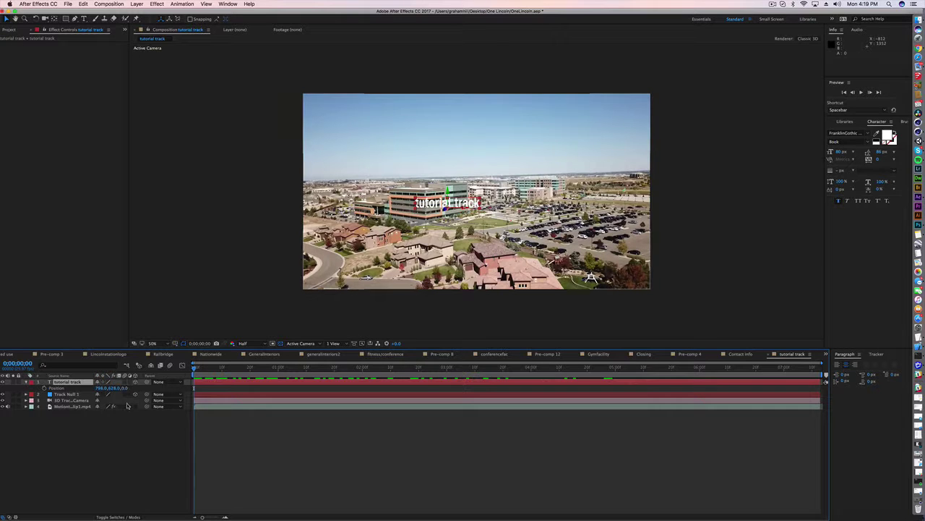
pyautogui.click(70, 395)
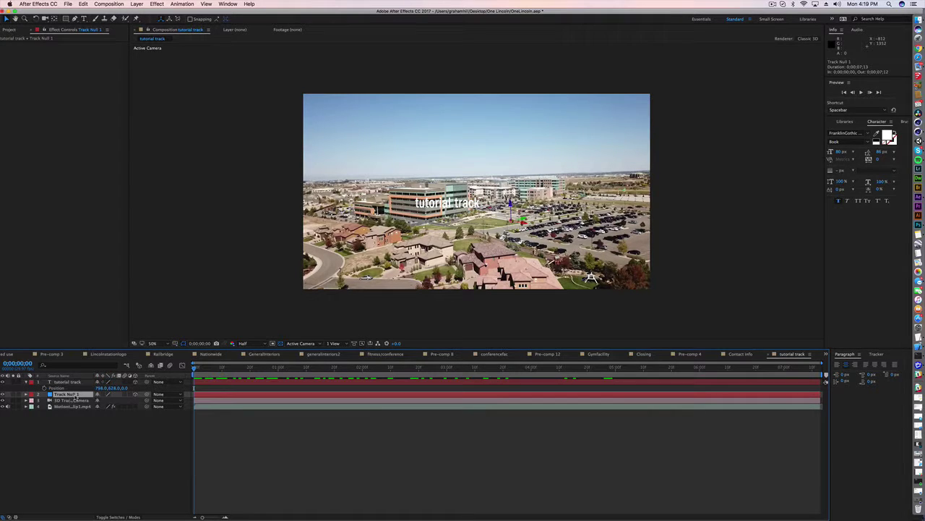
# Paste Track Null 1's Position onto the tutorial track text layer to pin it at the tracked point.
pyautogui.press('p')
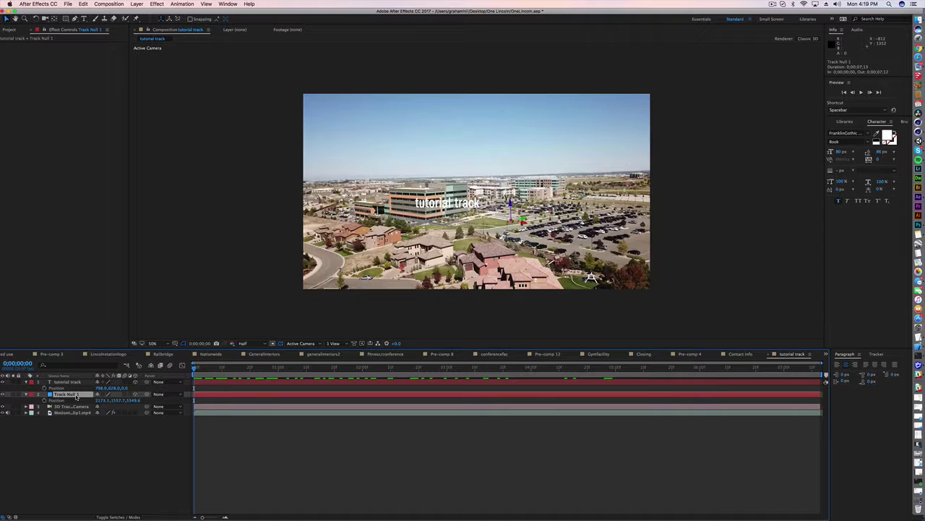
pyautogui.press('Return')
pyautogui.click(59, 388)
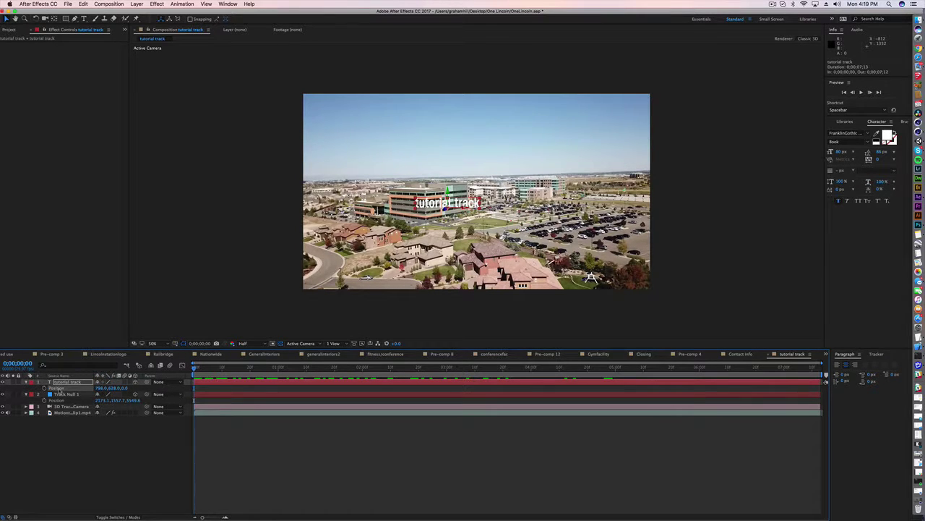
pyautogui.press('super+v')
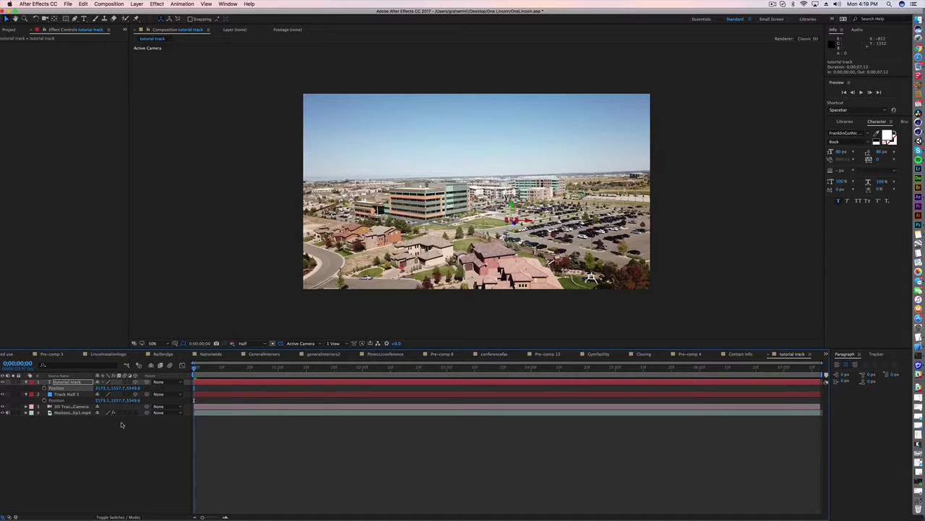
pyautogui.click(68, 395)
pyautogui.click(69, 383)
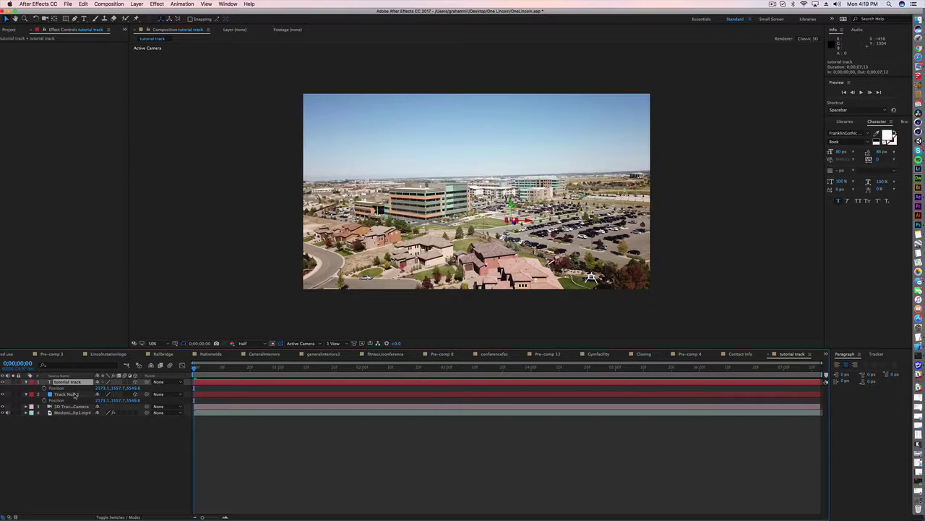
# Raise the text's font size in the Character panel and scale the layer to 181%.
pyautogui.press('s')
pyautogui.moveTo(107, 388); pyautogui.dragTo(216, 388)
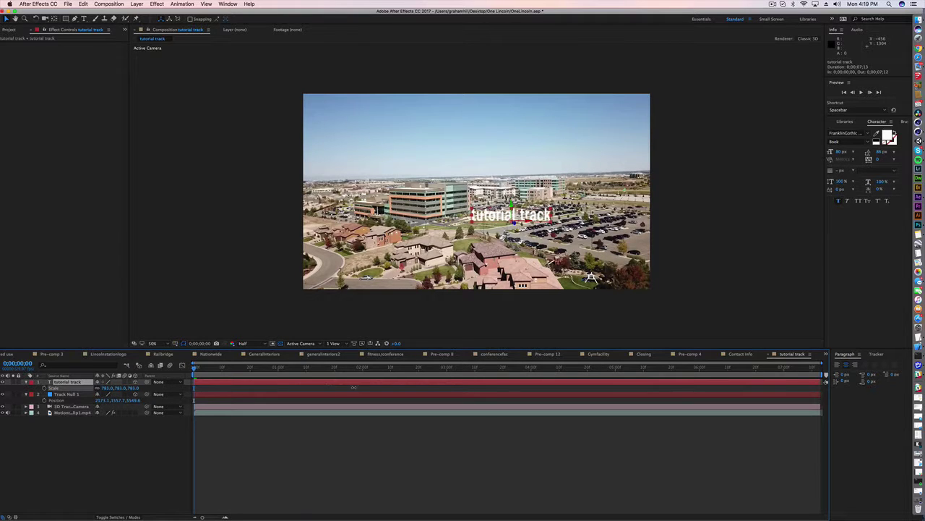
pyautogui.click(129, 452)
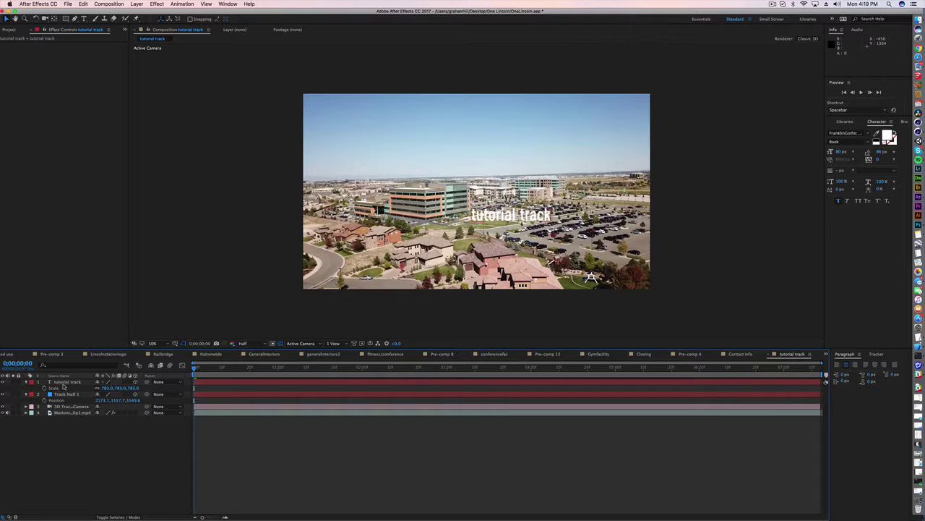
pyautogui.click(63, 384)
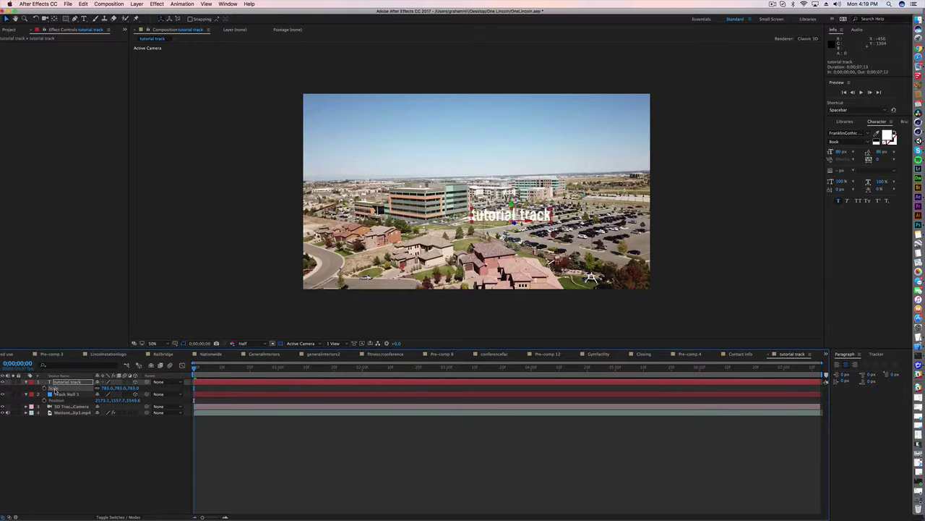
pyautogui.press('cmd+z')
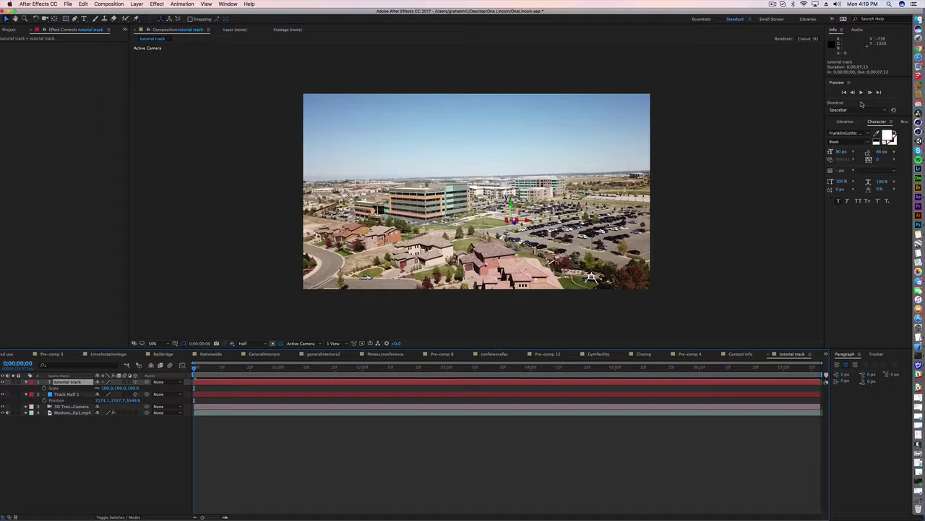
pyautogui.moveTo(841, 154); pyautogui.dragTo(868, 153)
pyautogui.click(701, 213)
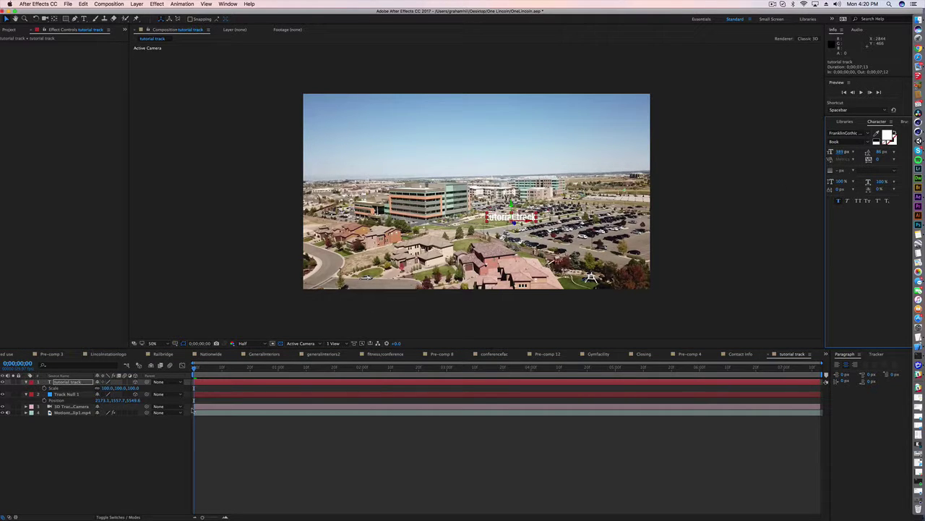
pyautogui.click(70, 382)
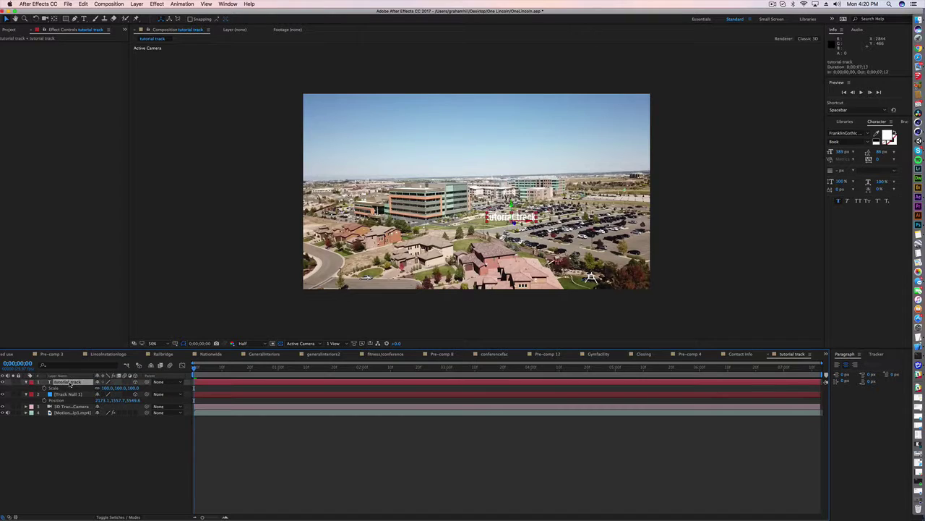
pyautogui.moveTo(106, 388); pyautogui.dragTo(125, 439)
pyautogui.click(239, 459)
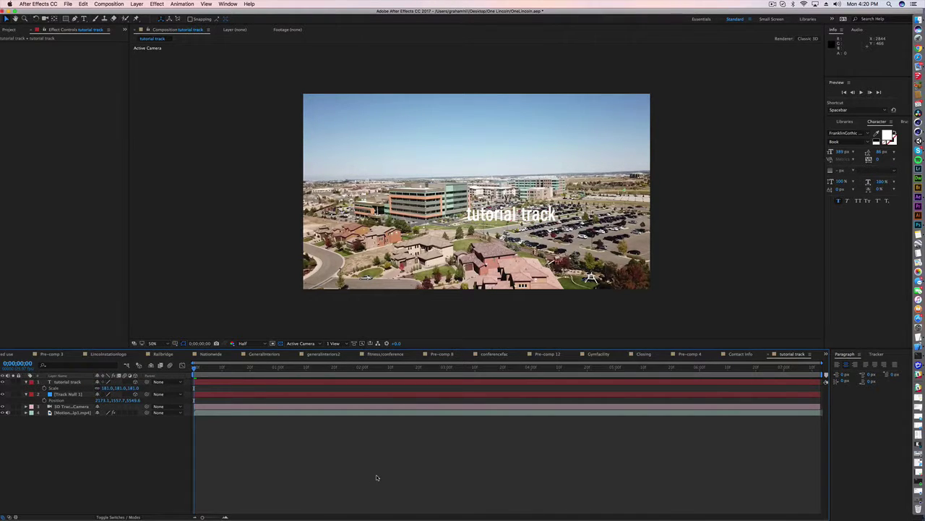
pyautogui.press('space')
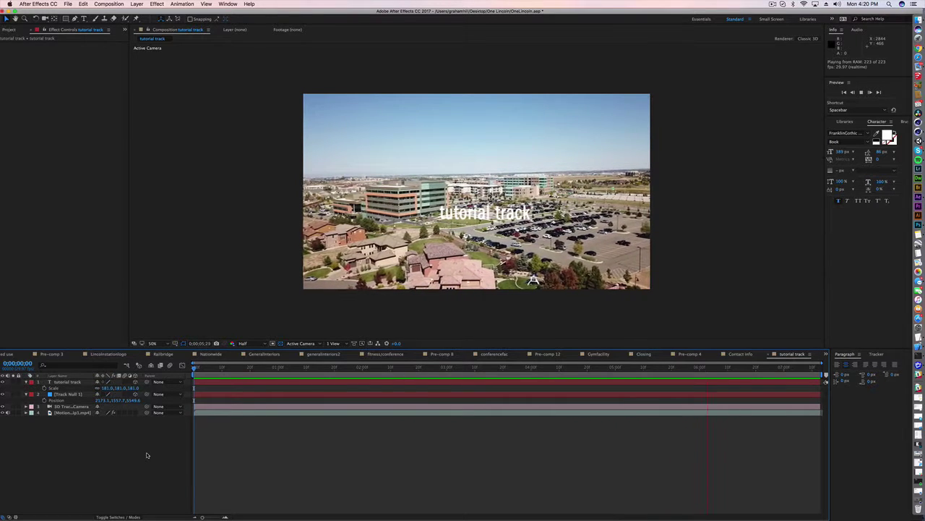
pyautogui.press('space')
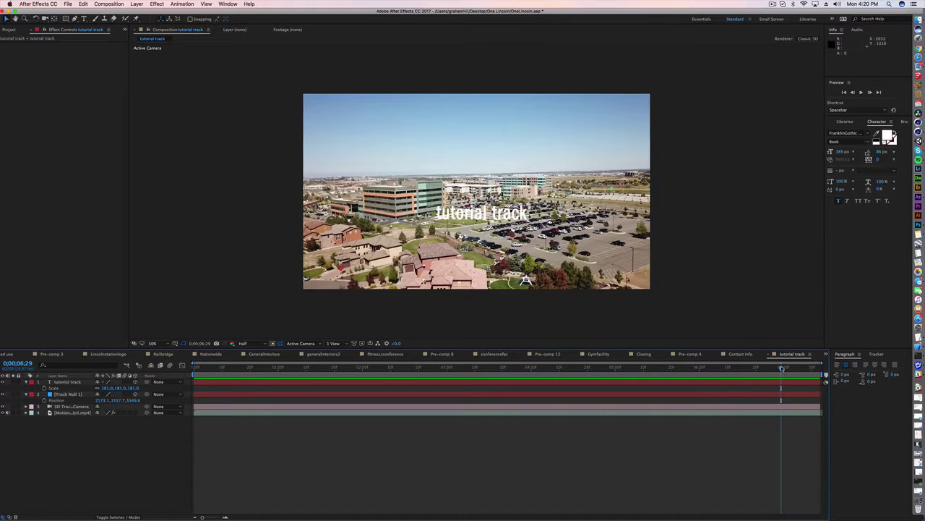
pyautogui.moveTo(781, 368); pyautogui.dragTo(365, 369)
# Duplicate the text layer at frame 0 and rotate the copy to −83° X and −5° Z.
pyautogui.press('Home')
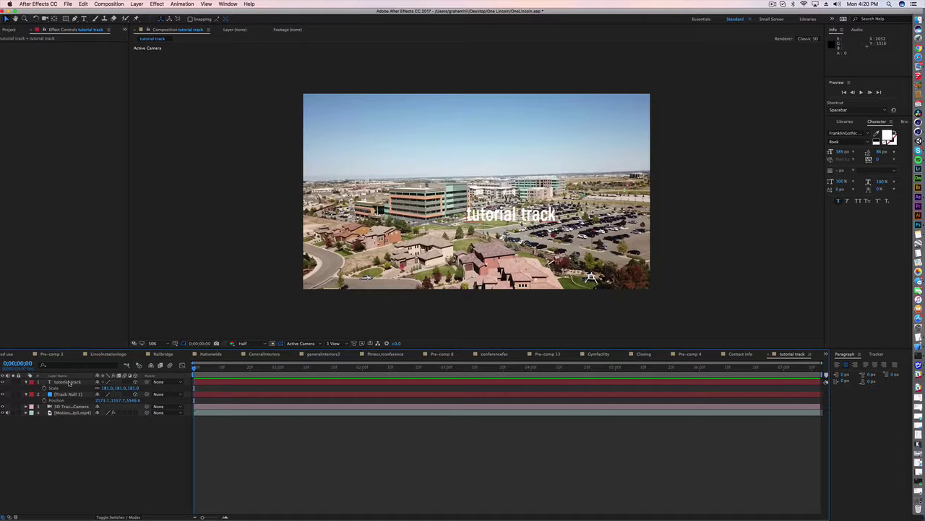
pyautogui.click(71, 382)
pyautogui.hotkey('ctrl', 'd')
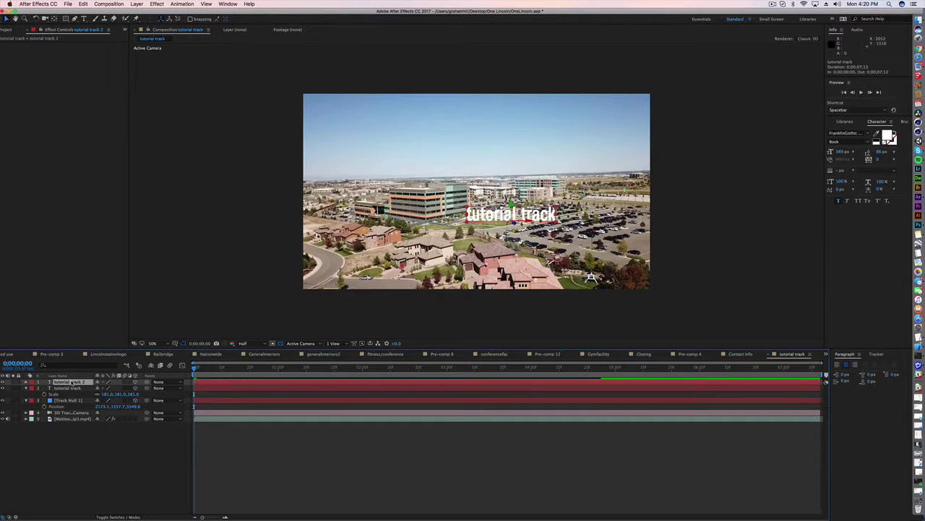
pyautogui.press('Return')
pyautogui.press('Return')
pyautogui.press('r')
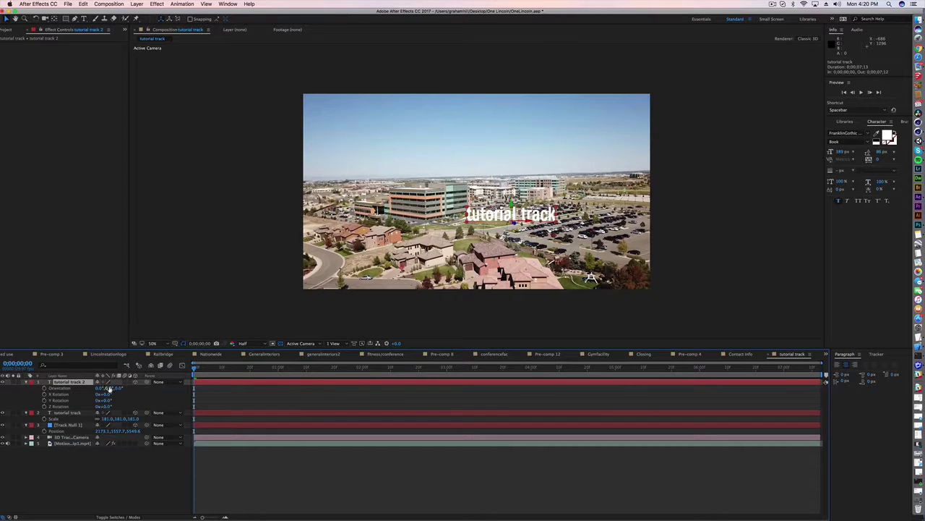
pyautogui.click(86, 394)
pyautogui.moveTo(105, 394); pyautogui.dragTo(77, 393)
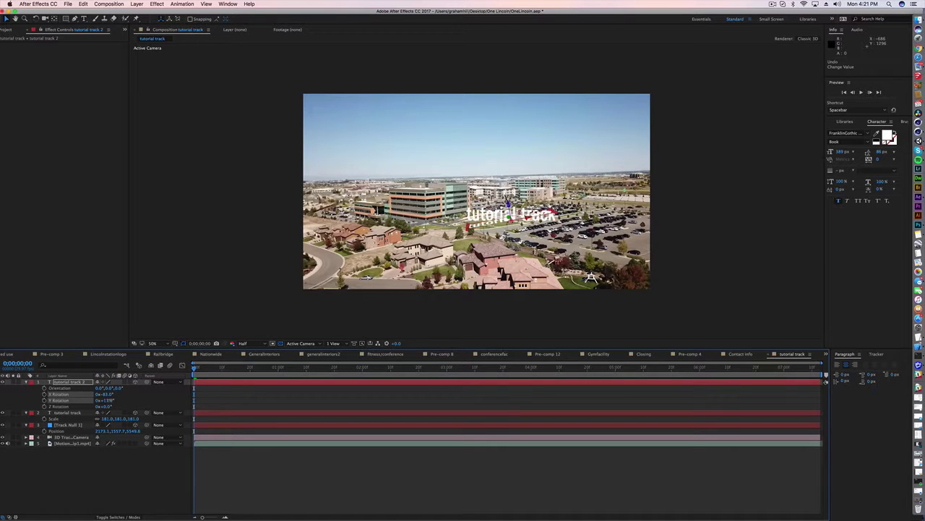
pyautogui.moveTo(107, 406); pyautogui.dragTo(97, 406)
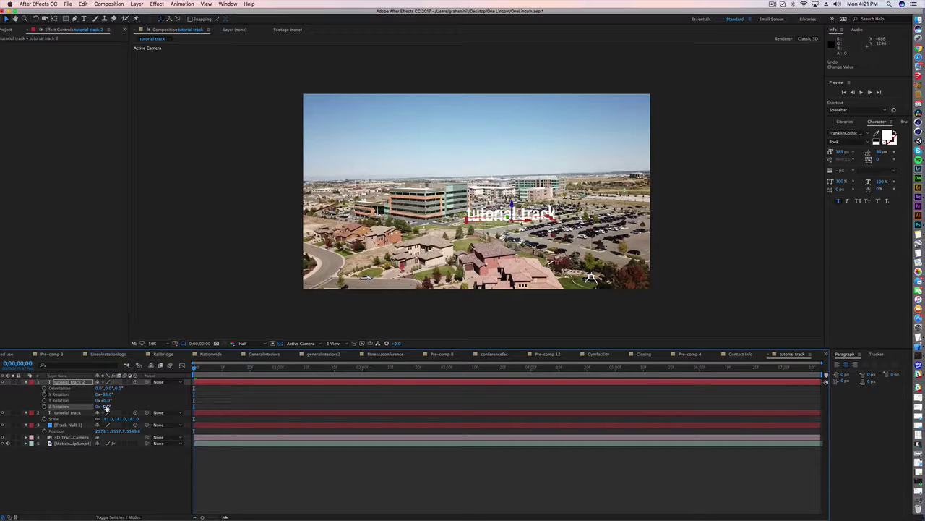
pyautogui.click(592, 277)
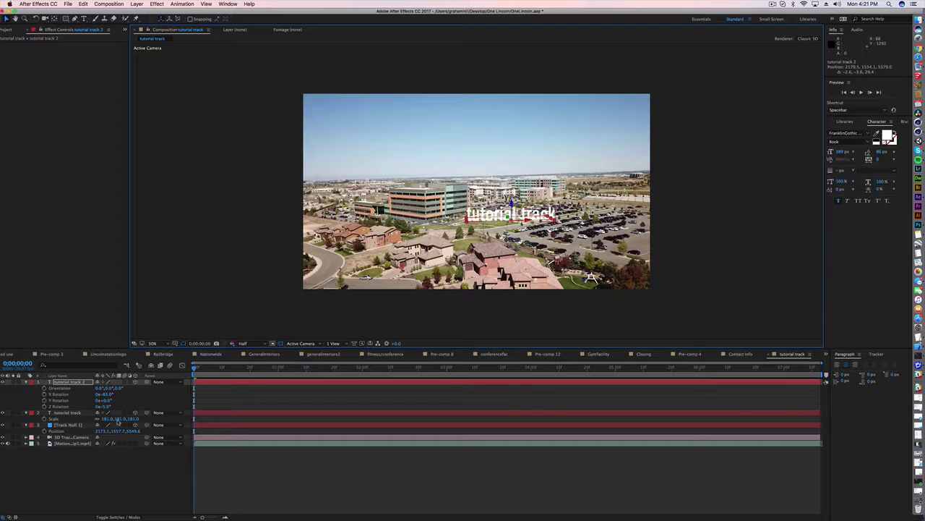
pyautogui.click(112, 467)
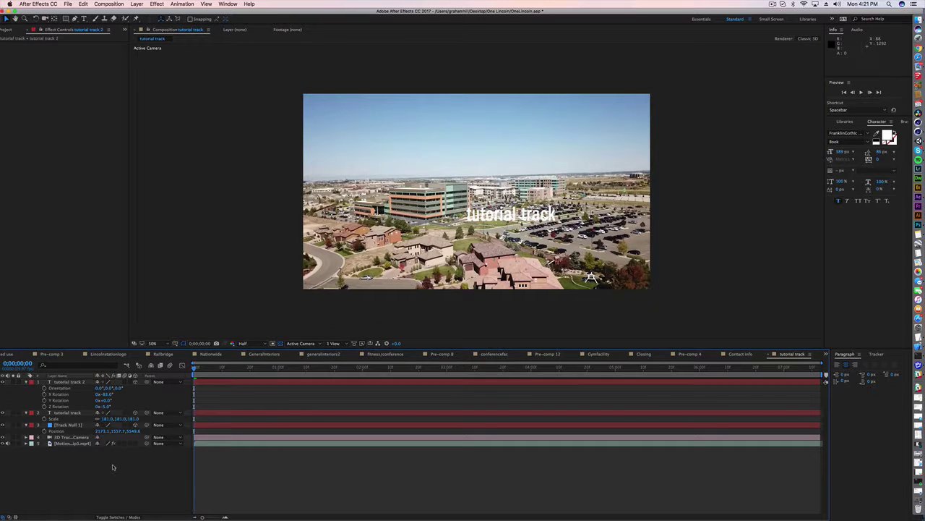
# Select tutorial track 2 and bring up the Effects & Presets panel.
pyautogui.click(73, 381)
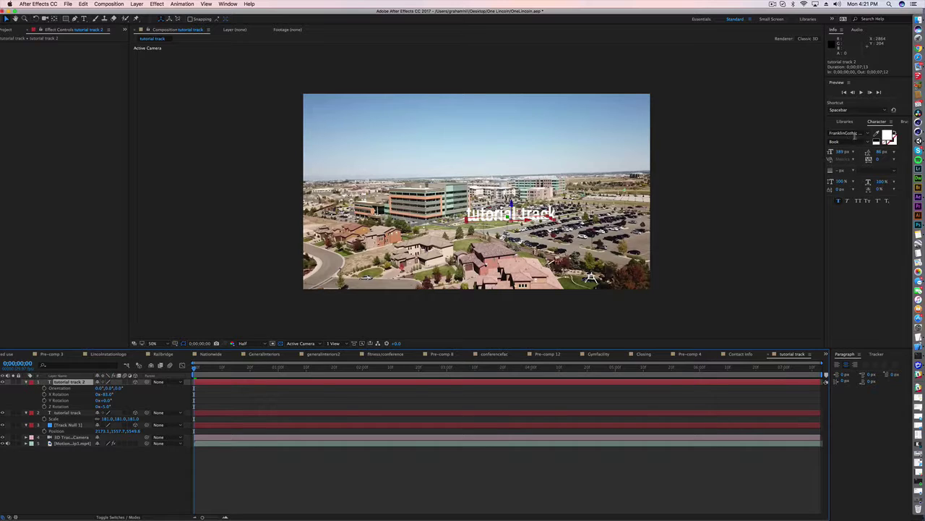
pyautogui.click(845, 121)
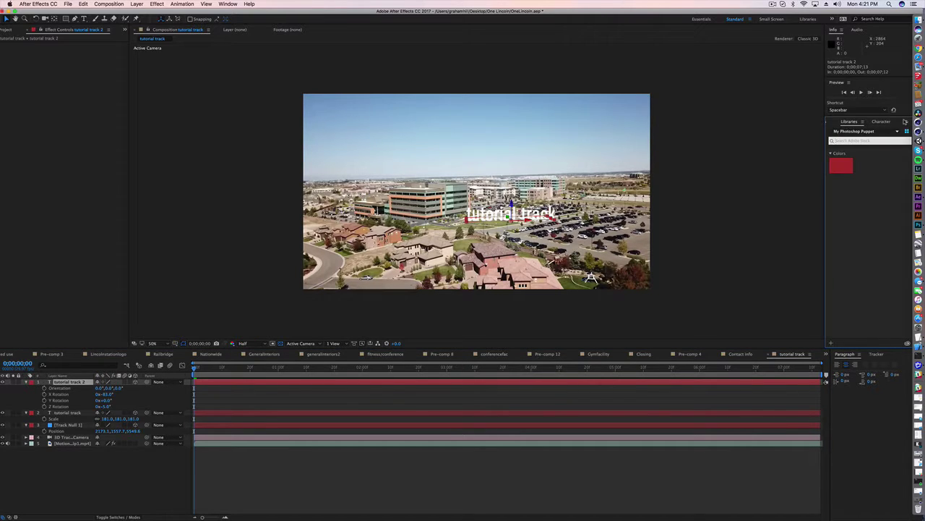
pyautogui.press('super+9')
pyautogui.click(895, 121)
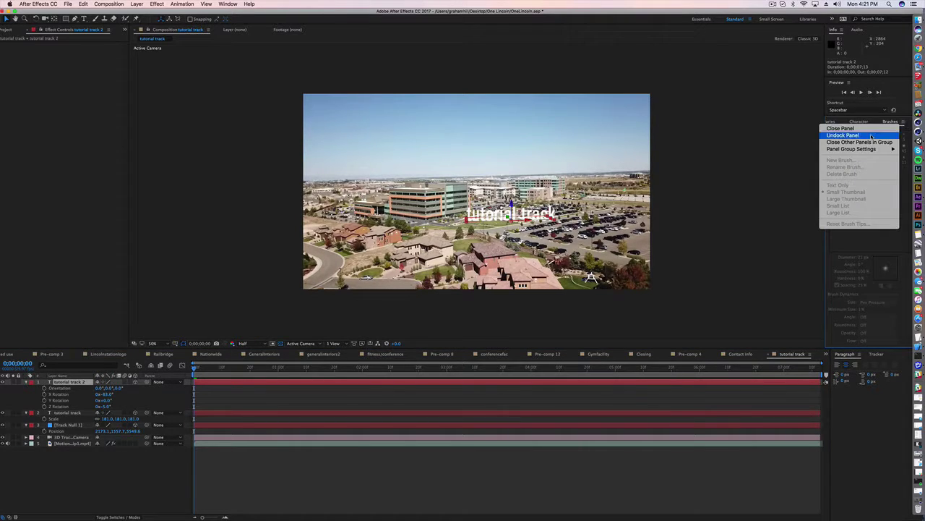
pyautogui.press('Escape')
pyautogui.click(832, 121)
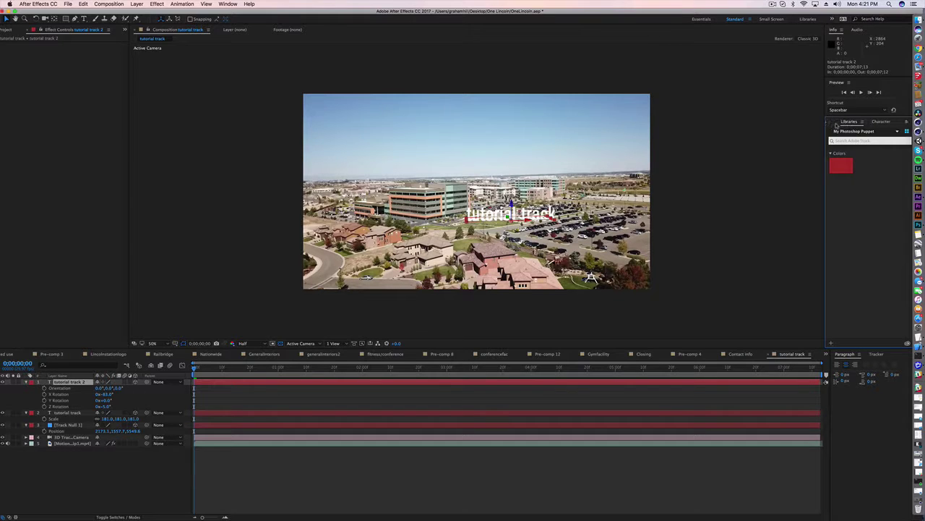
pyautogui.click(828, 122)
# Apply a Tint effect to tutorial track 2 with Map White To set to dark grey.
pyautogui.click(851, 131)
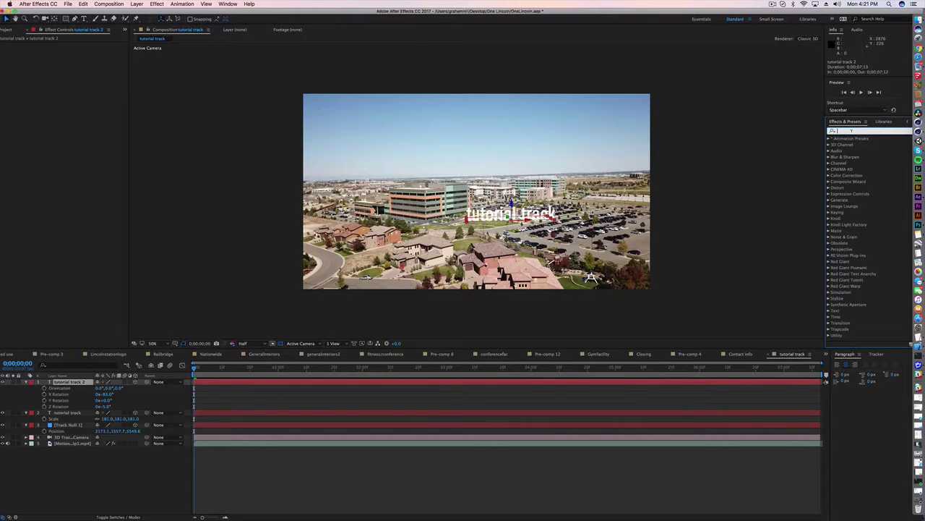
pyautogui.write('tint')
pyautogui.moveTo(853, 170); pyautogui.dragTo(72, 384)
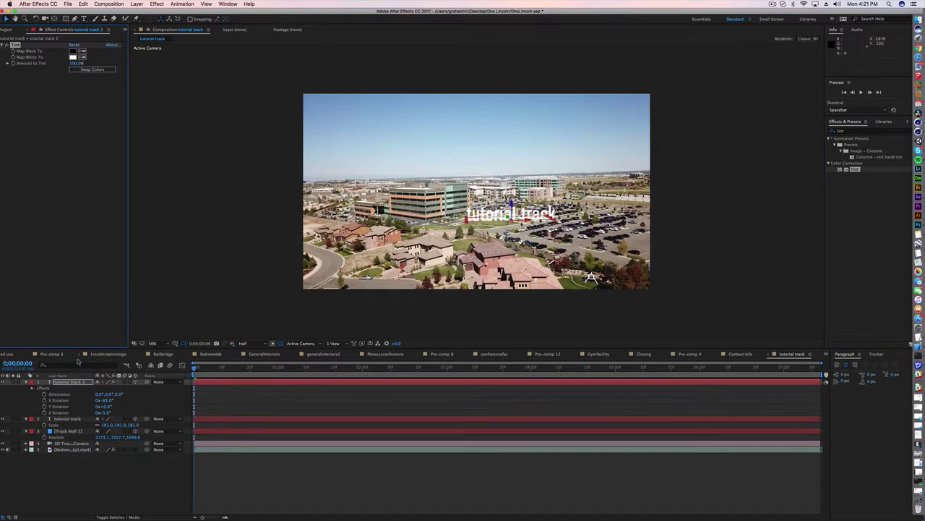
pyautogui.click(73, 57)
pyautogui.moveTo(169, 238); pyautogui.dragTo(82, 264)
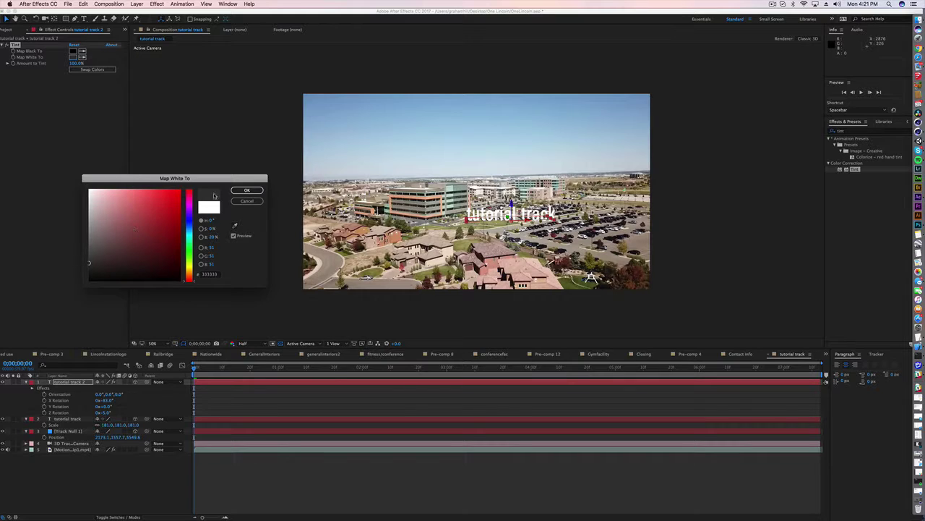
pyautogui.click(249, 190)
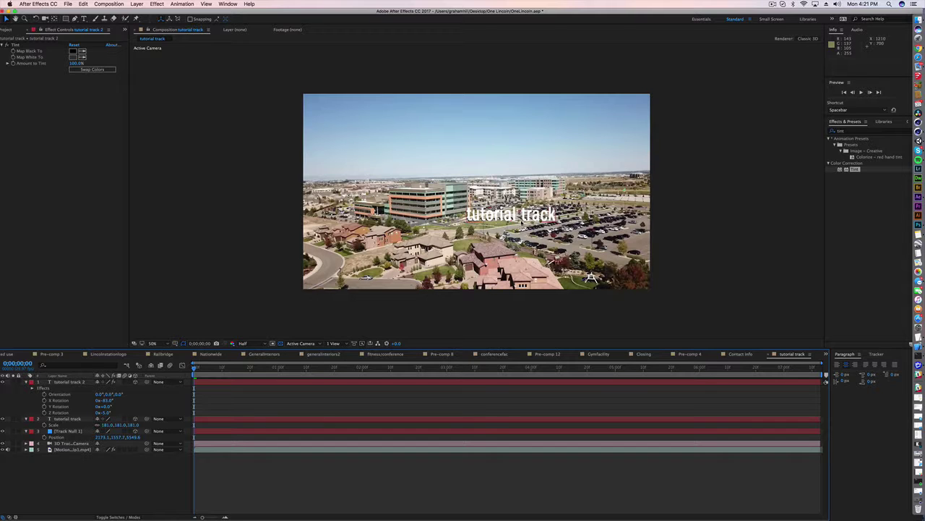
pyautogui.click(69, 381)
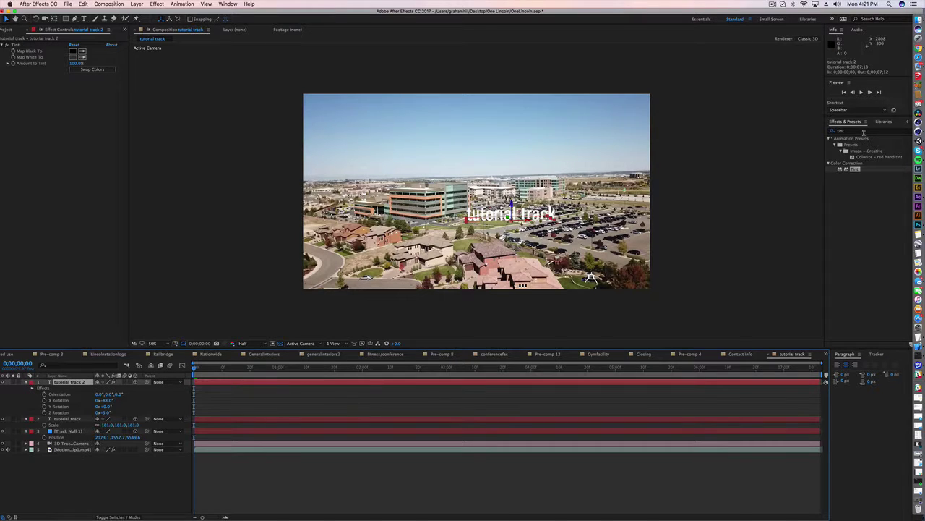
# Add Gaussian Blur to tutorial track 2 with Blurriness set to 13.
pyautogui.moveTo(826, 113); pyautogui.dragTo(805, 112)
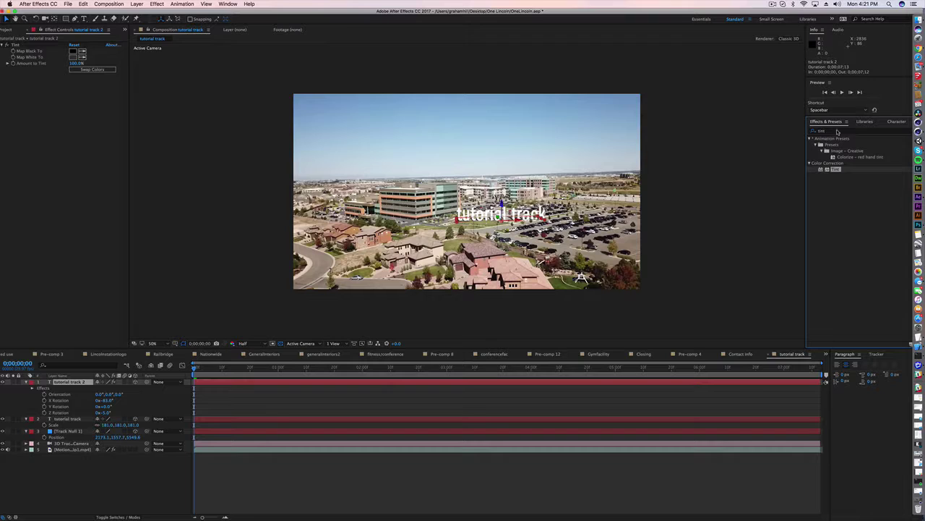
pyautogui.click(838, 131)
pyautogui.write('gaus')
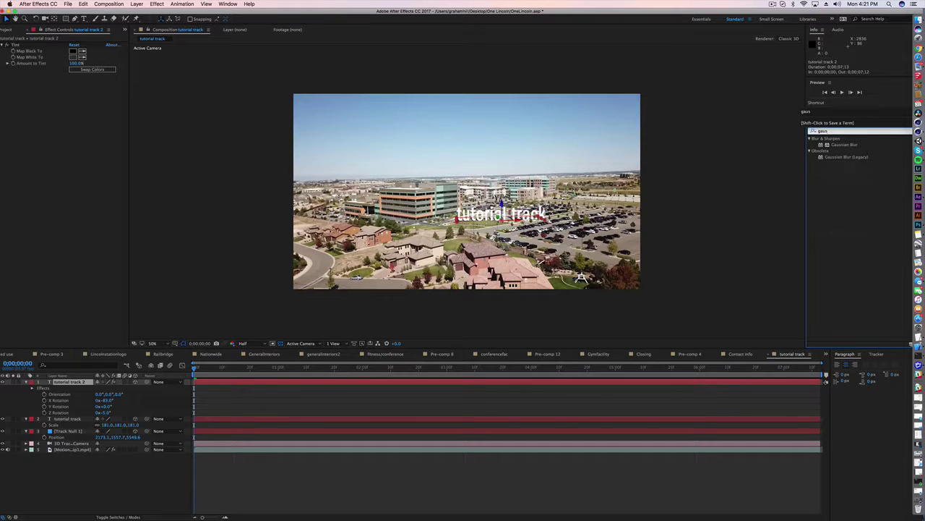
pyautogui.moveTo(847, 147); pyautogui.dragTo(69, 383)
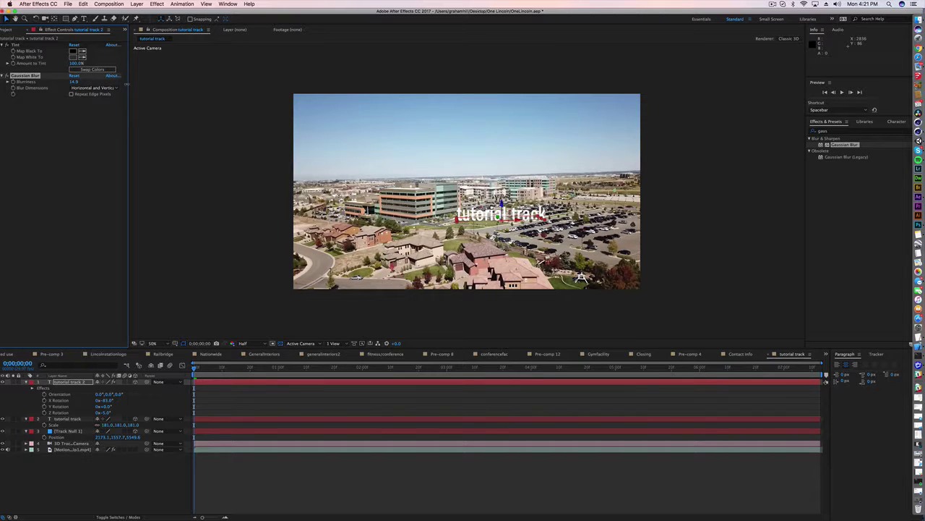
pyautogui.moveTo(120, 84); pyautogui.dragTo(95, 120)
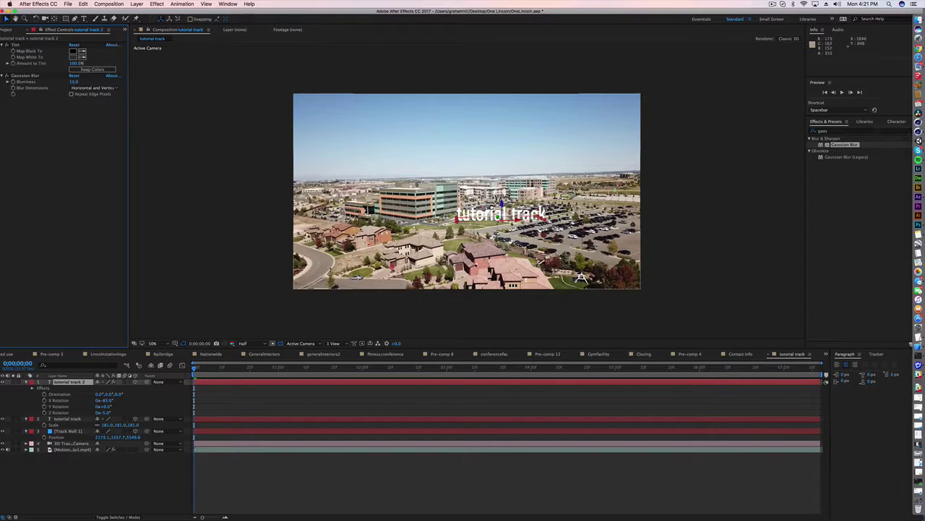
pyautogui.click(168, 468)
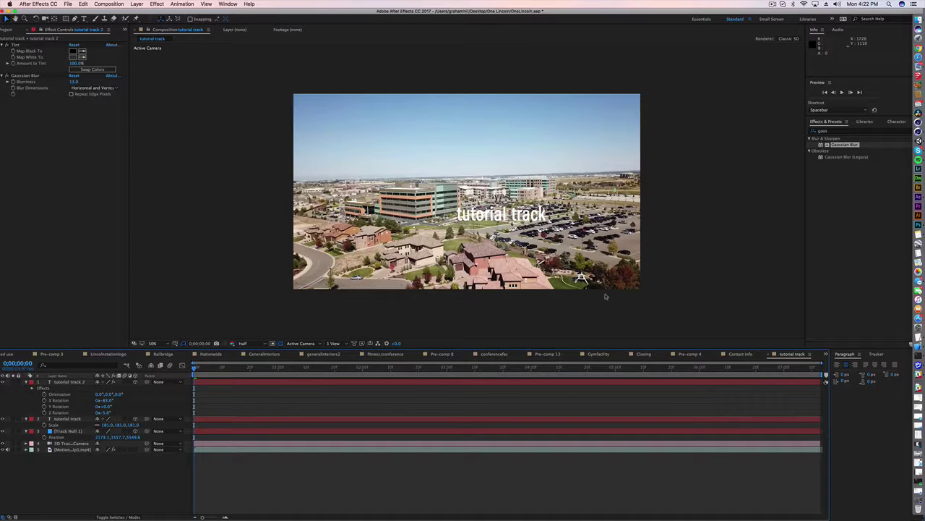
# Scale tutorial track 2 to 185% and enter 227 as its second Scale value.
pyautogui.click(73, 382)
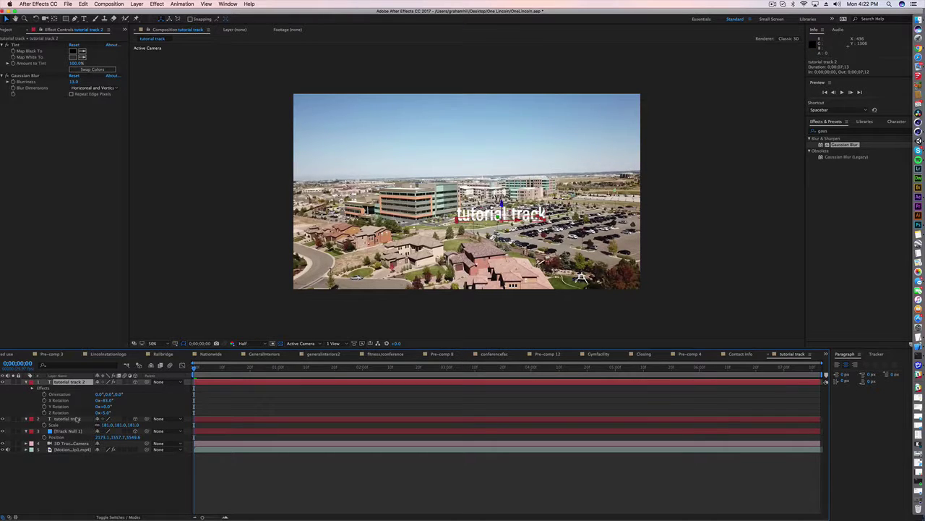
pyautogui.press('s')
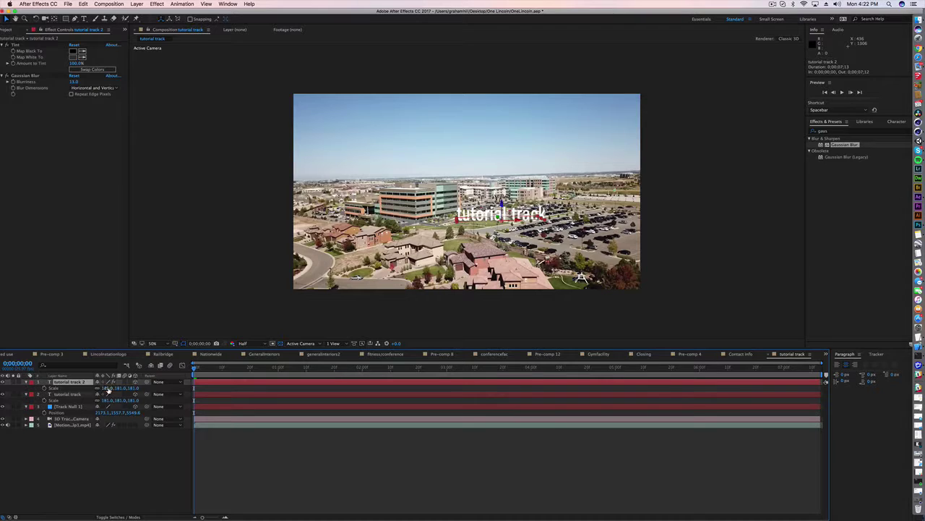
pyautogui.moveTo(107, 389); pyautogui.dragTo(109, 388)
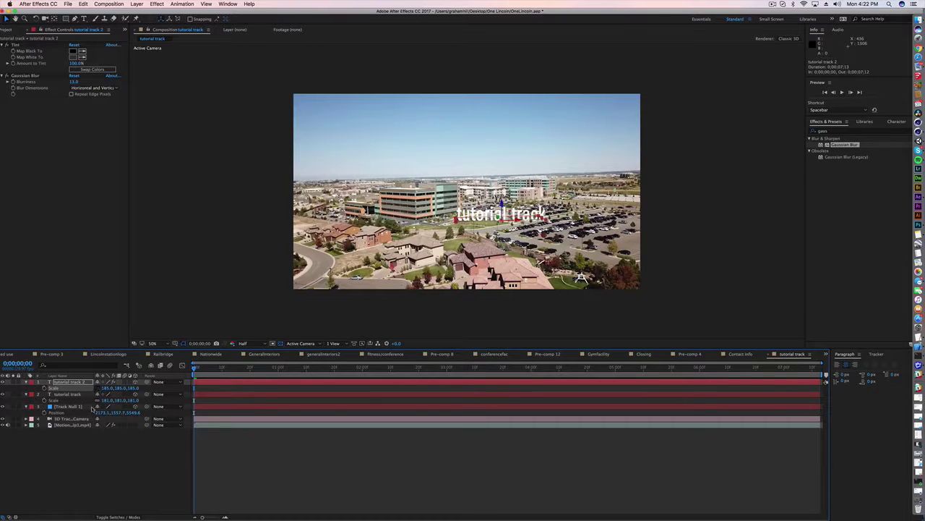
pyautogui.click(120, 388)
pyautogui.write('227')
pyautogui.press('Return')
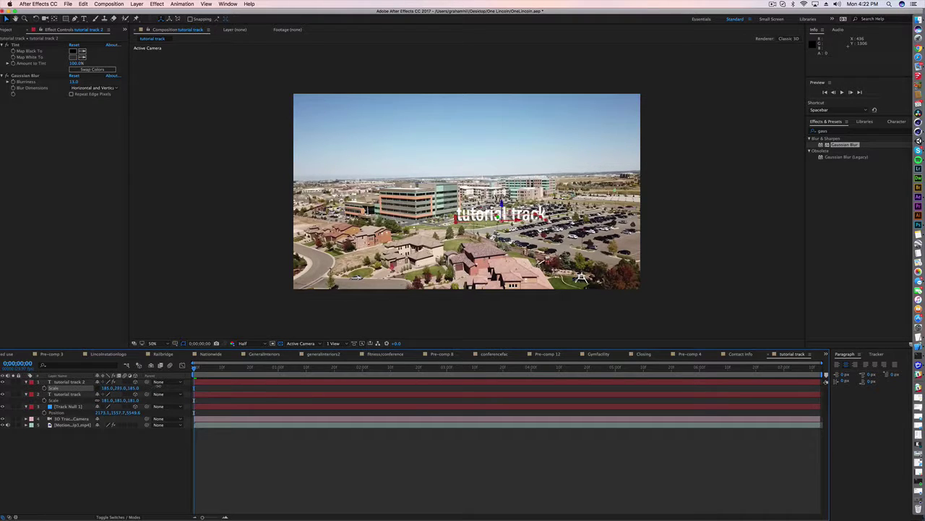
pyautogui.click(169, 450)
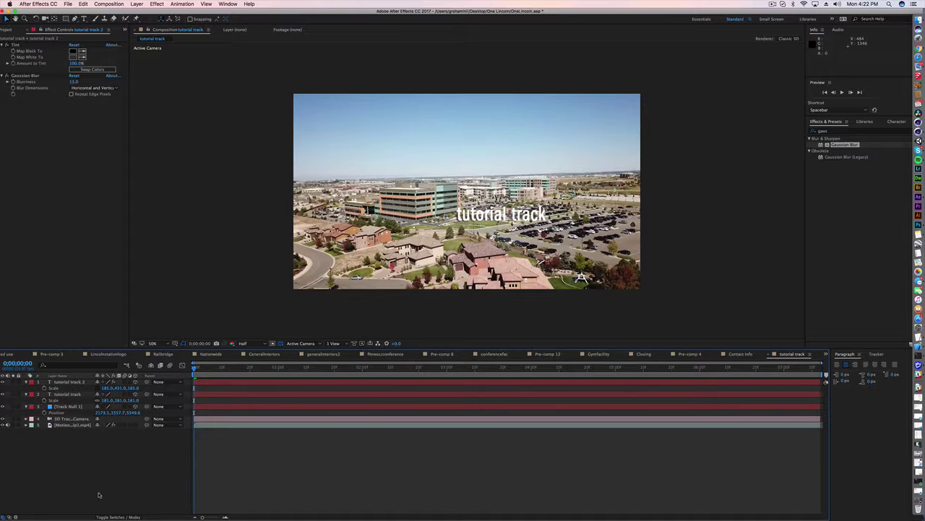
# Preview the composition, then scrub back through the shot to check the text's shadow.
pyautogui.press('space')
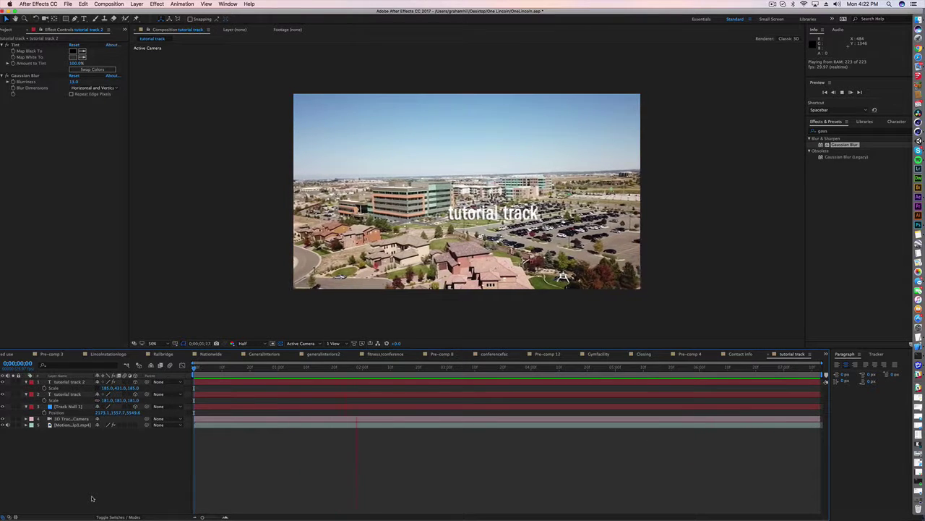
pyautogui.press('space')
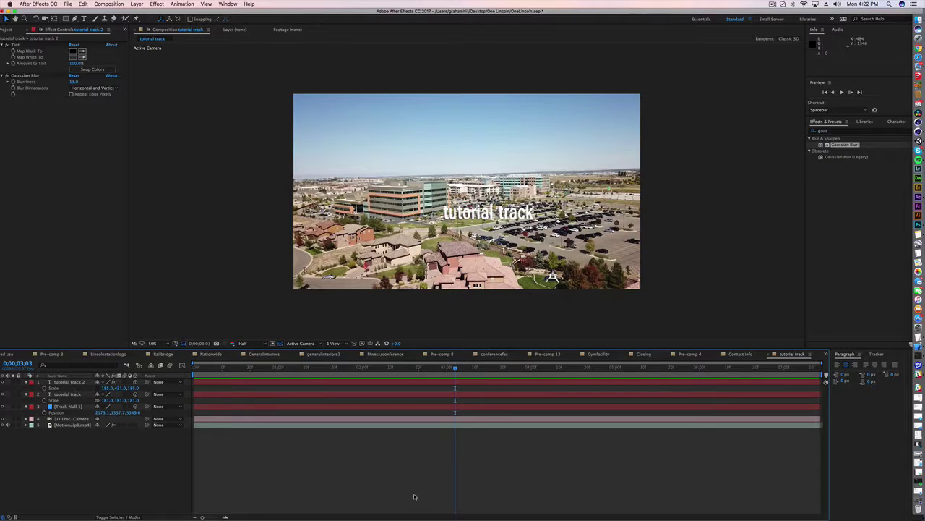
pyautogui.moveTo(455, 371); pyautogui.dragTo(194, 372)
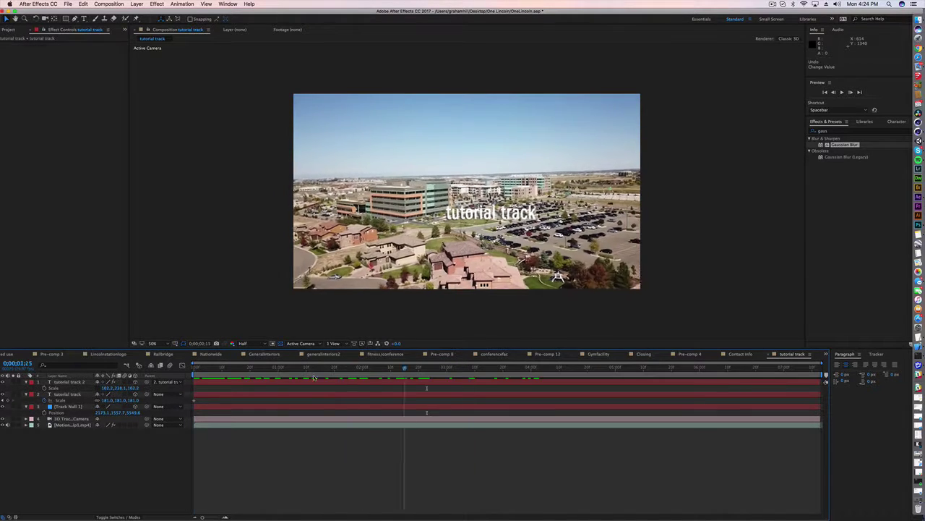
pyautogui.moveTo(403, 370); pyautogui.dragTo(441, 370)
pyautogui.moveTo(374, 371); pyautogui.dragTo(307, 372)
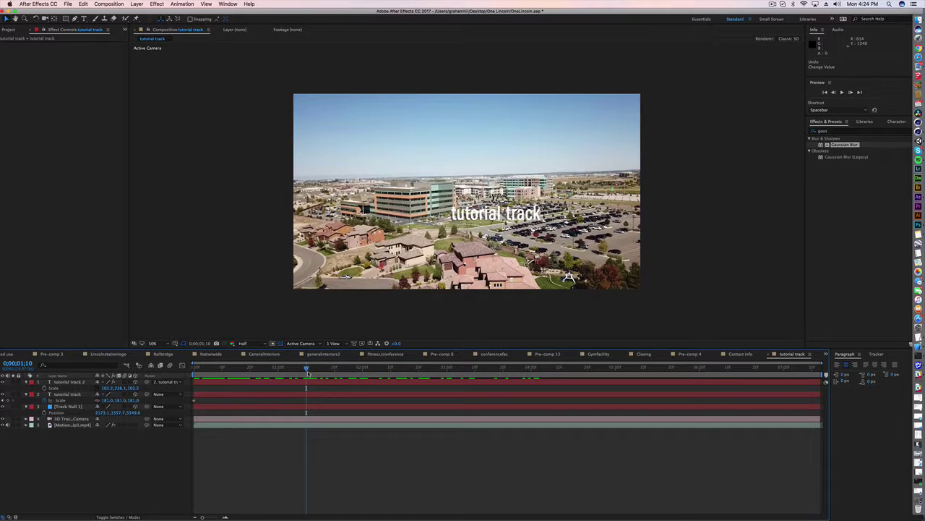